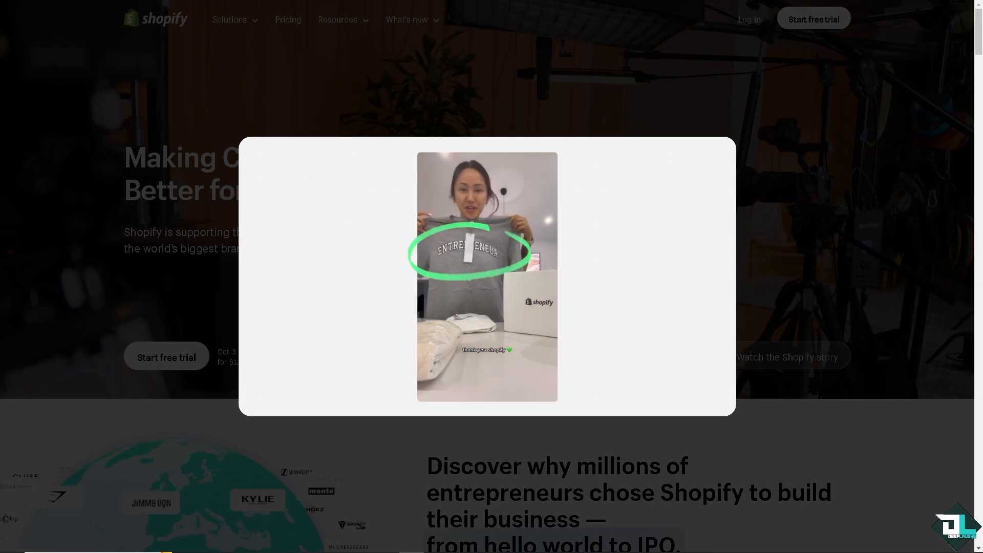
# Close the promotional video and skip the setup questions about business stage and where to sell.
pyautogui.press('Escape')
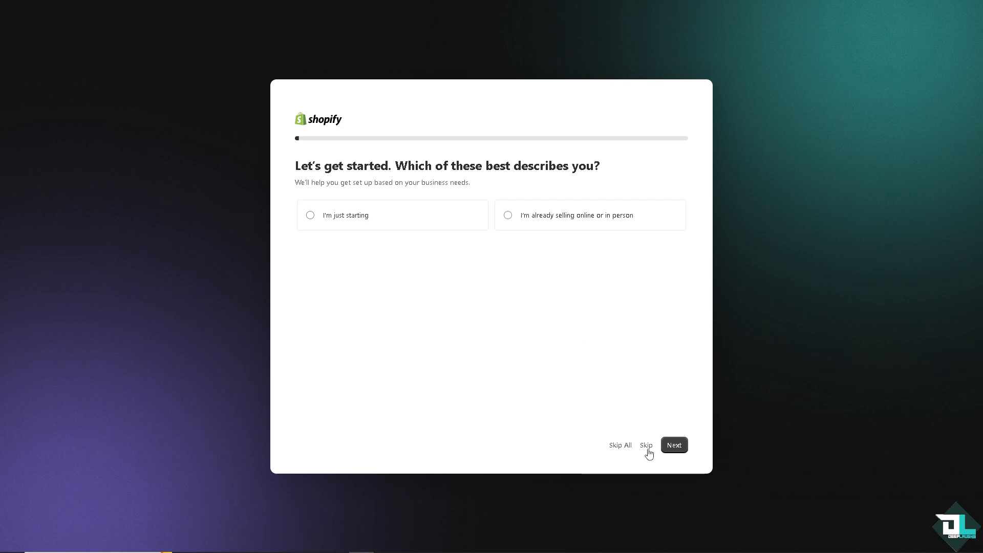
pyautogui.click(647, 449)
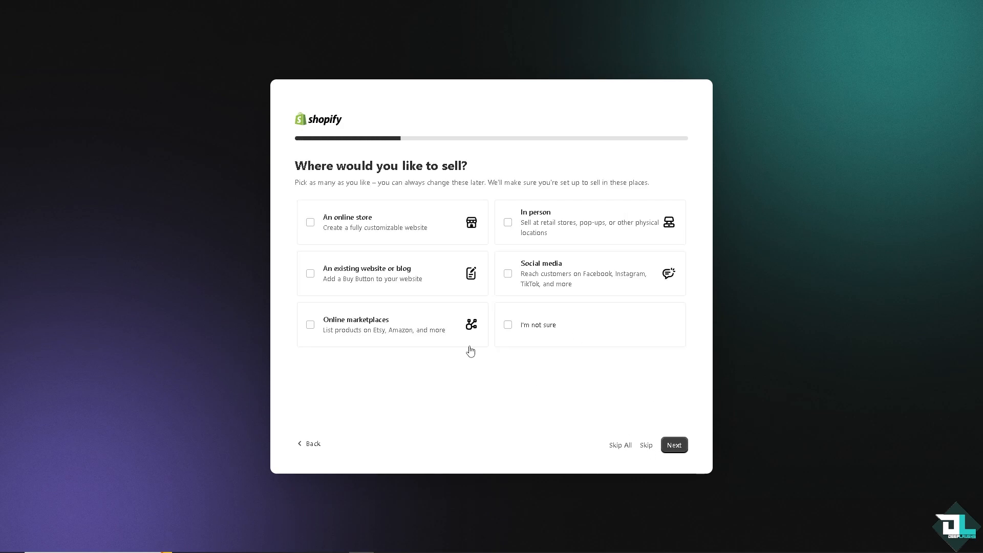
pyautogui.click(646, 447)
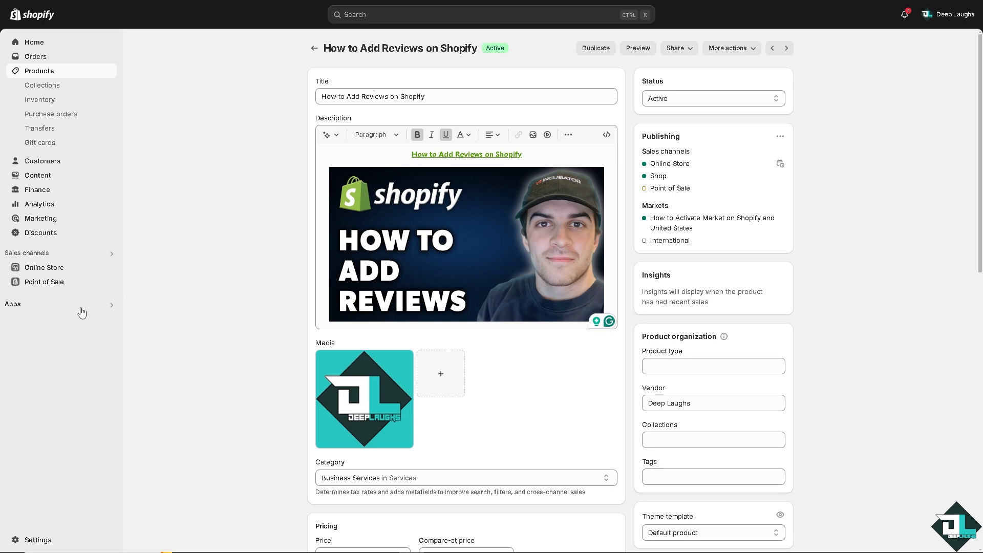
# Search the store's apps for Product Reviews and continue the search in the Shopify App Store.
pyautogui.click(50, 307)
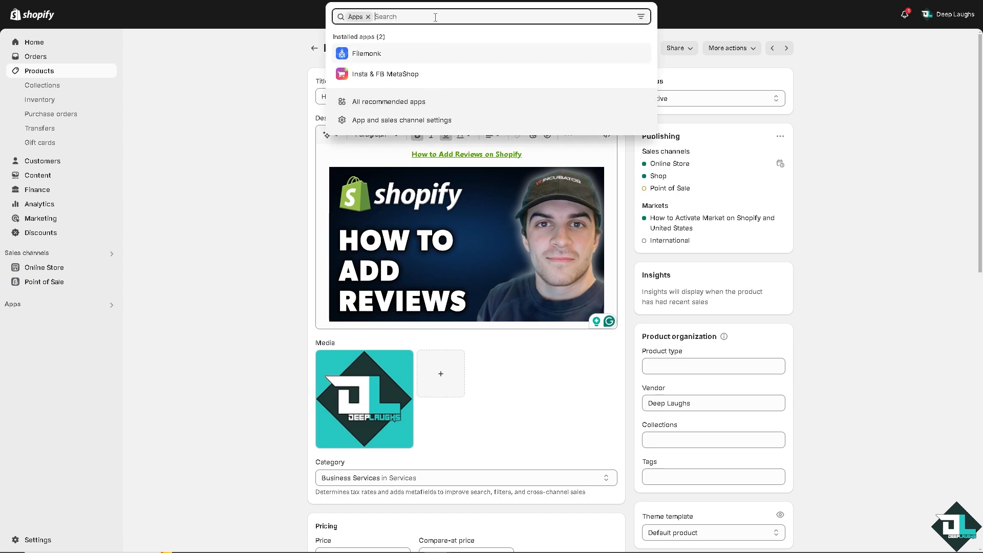
pyautogui.write('P')
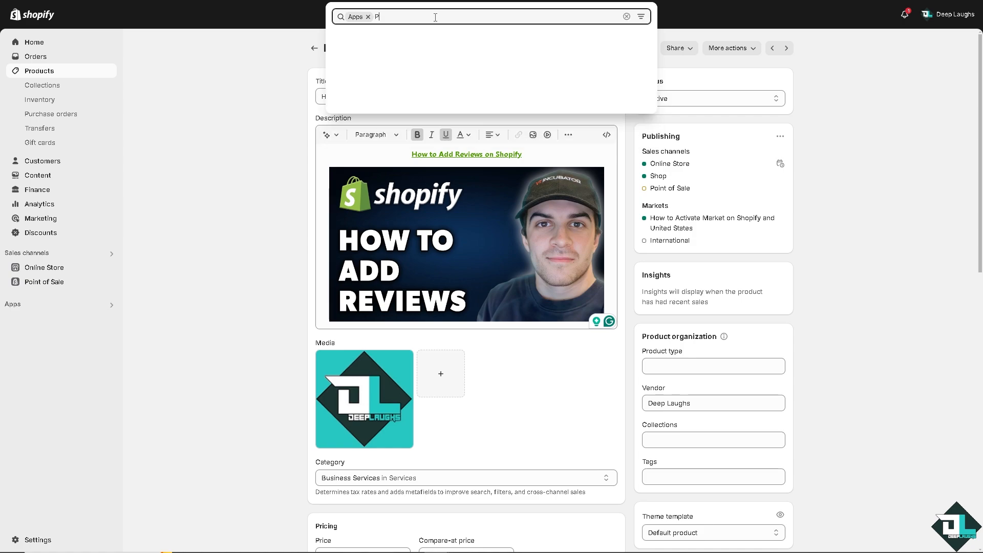
pyautogui.write('roduct Reviews')
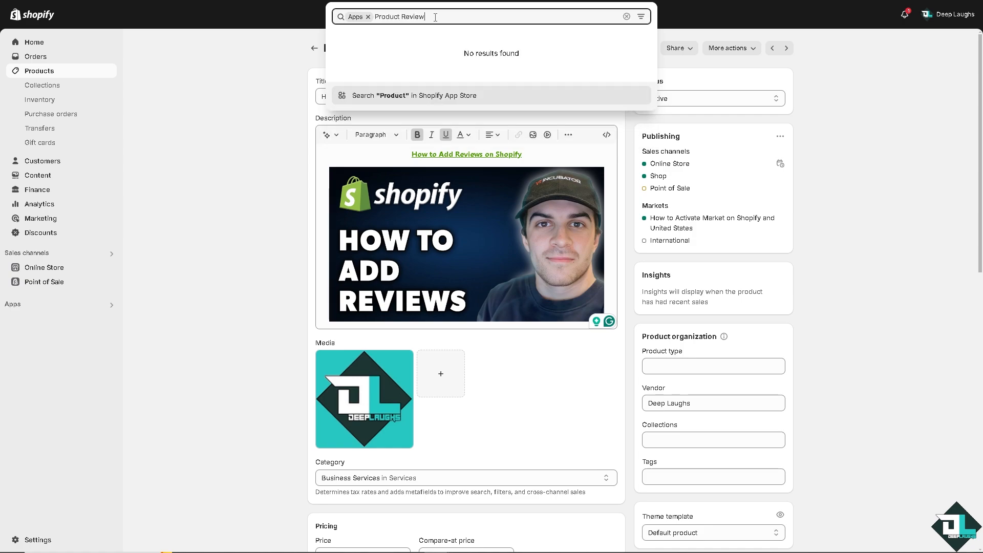
pyautogui.press('Return')
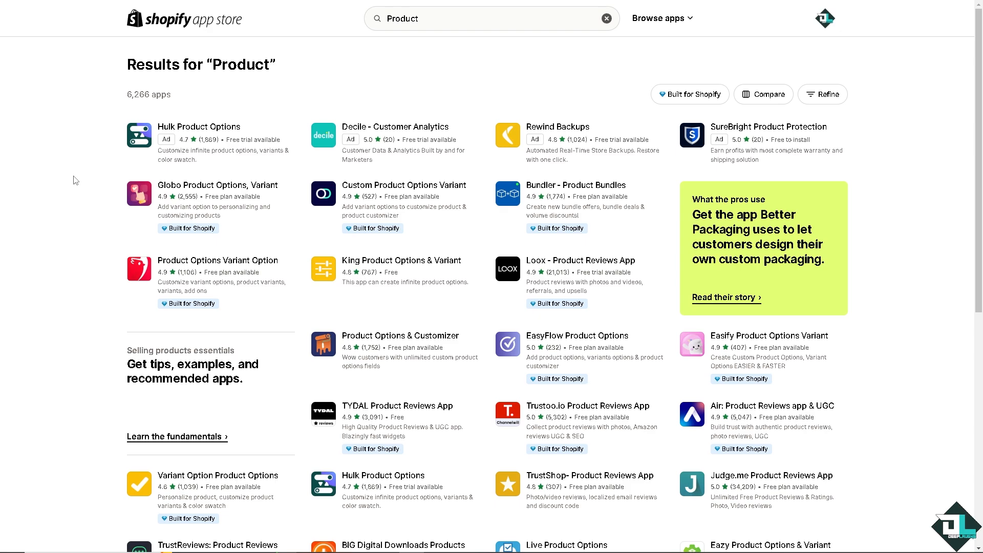
# Search the App Store for product reviews and open the Judge.me Product Reviews App listing.
pyautogui.click(482, 17)
pyautogui.write('re')
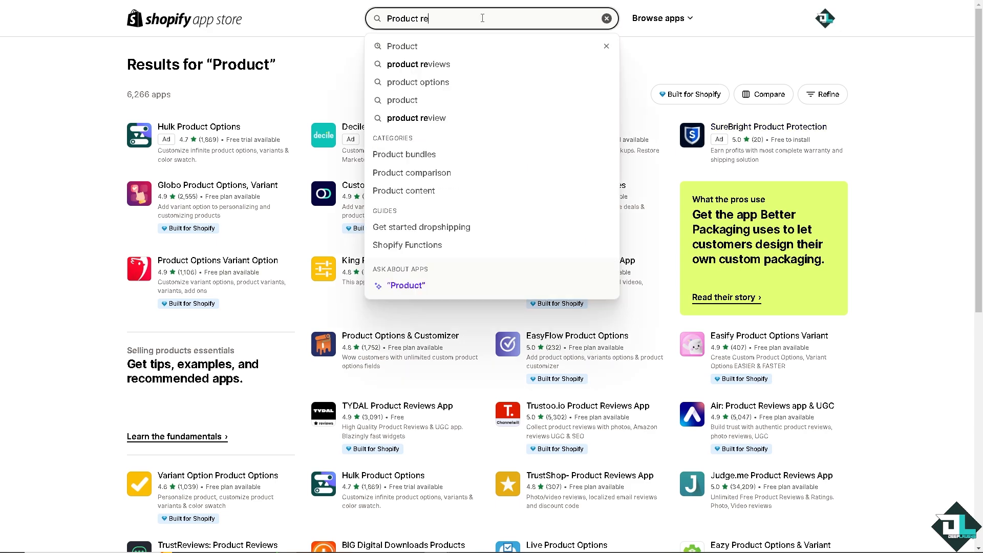
pyautogui.click(469, 46)
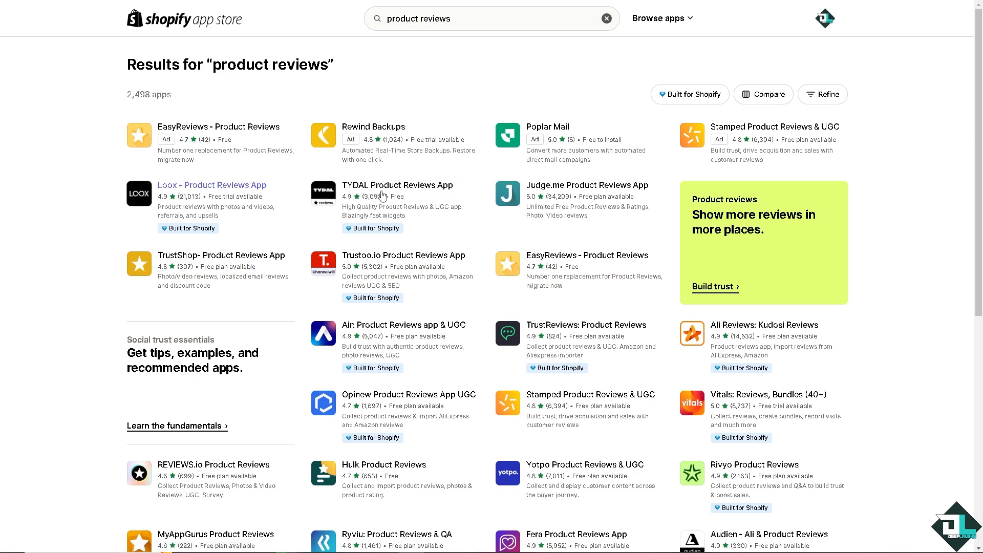
pyautogui.click(569, 189)
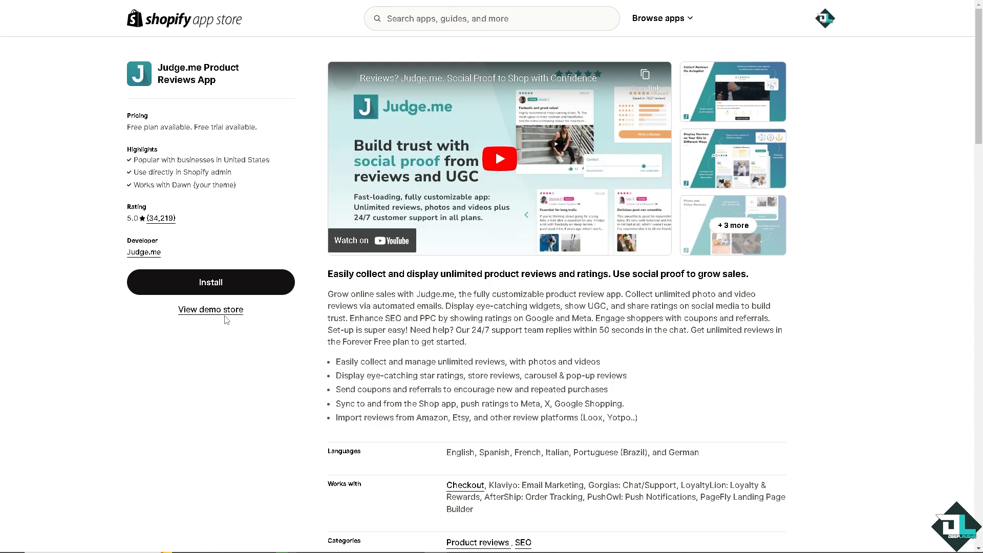
# Open the Judge.me demo store and look through its featured products and customer reviews.
pyautogui.click(222, 316)
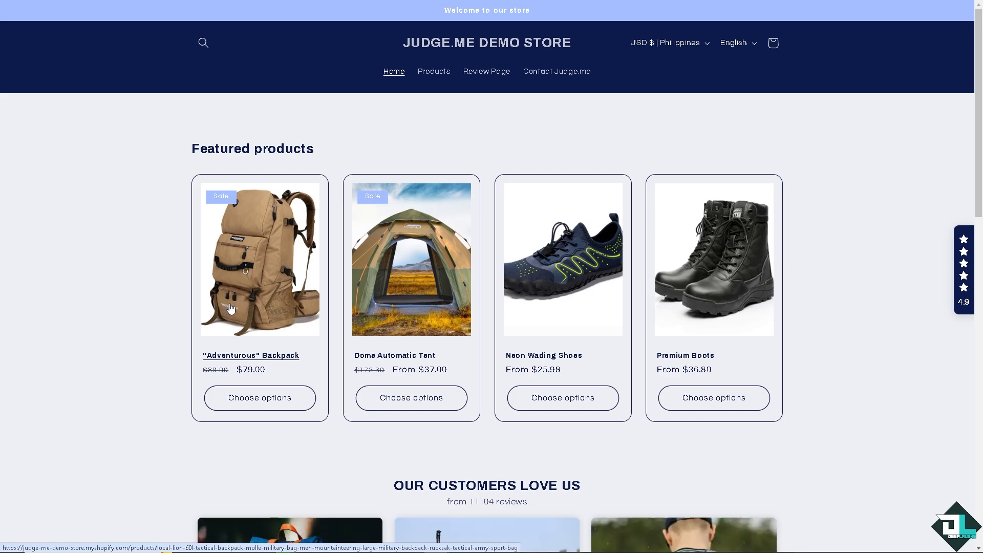
pyautogui.scroll(-1, 342, 299)
pyautogui.scroll(-6, 342, 299)
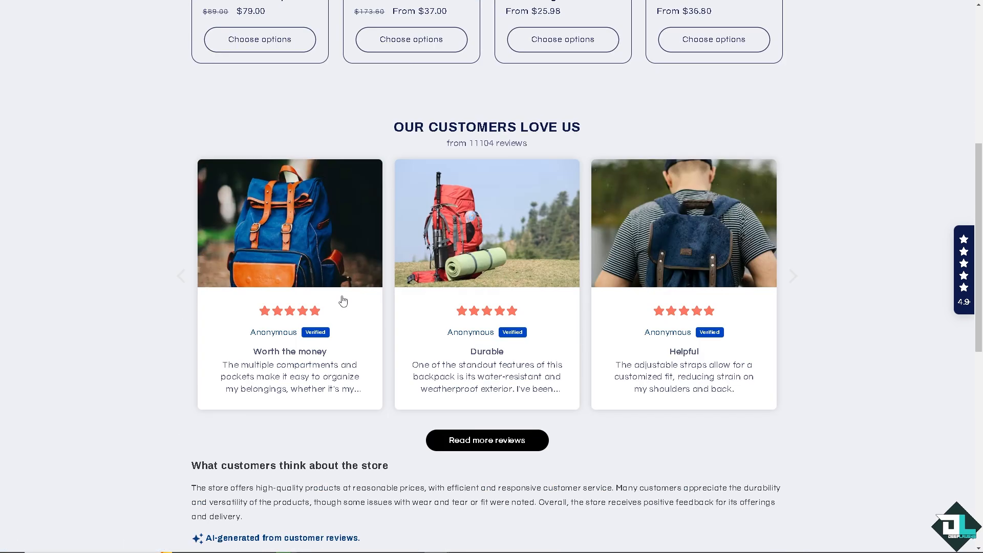
pyautogui.scroll(5, 343, 301)
pyautogui.scroll(2, 343, 301)
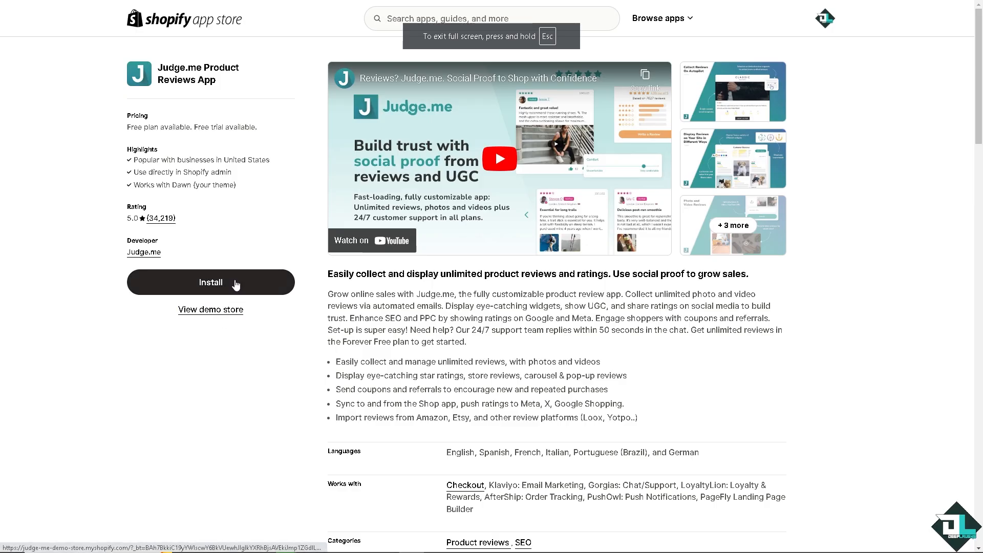
# Install the Judge.me Reviews app on the store and start its setup with Dawn as the target theme.
pyautogui.click(234, 282)
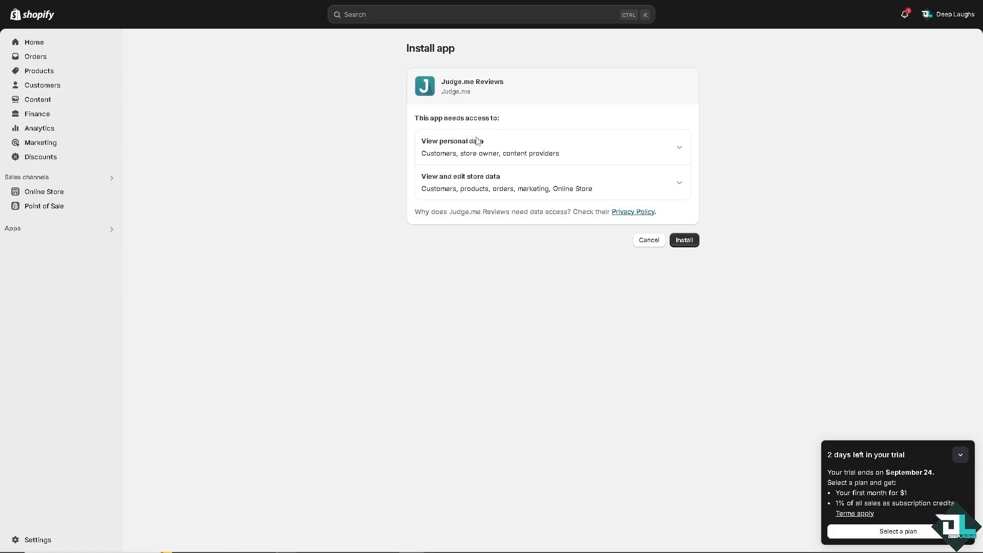
pyautogui.click(691, 241)
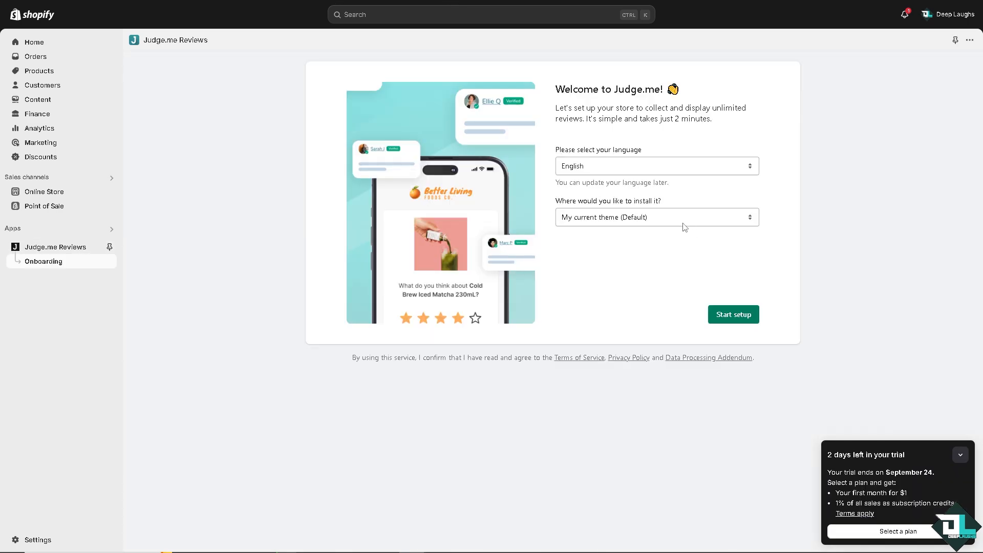
pyautogui.click(680, 221)
pyautogui.click(634, 245)
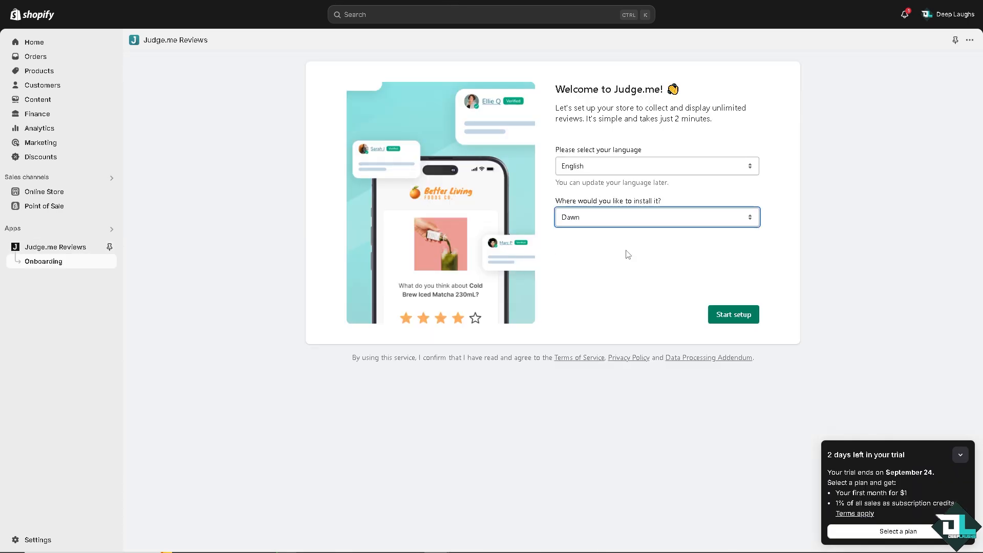
pyautogui.click(727, 315)
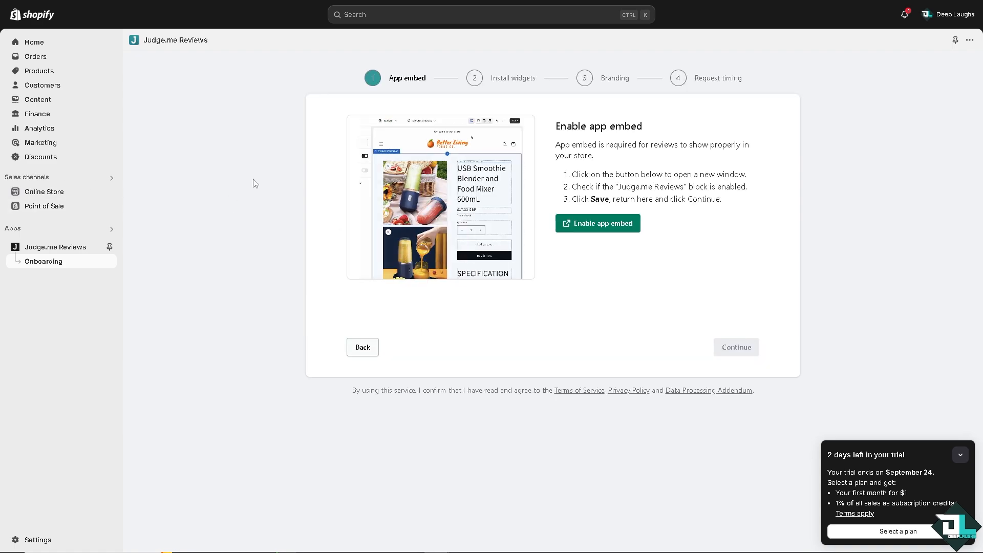
# Open the Judge.me app embed in the theme editor and compare the mobile and desktop previews, ending on mobile.
pyautogui.click(613, 229)
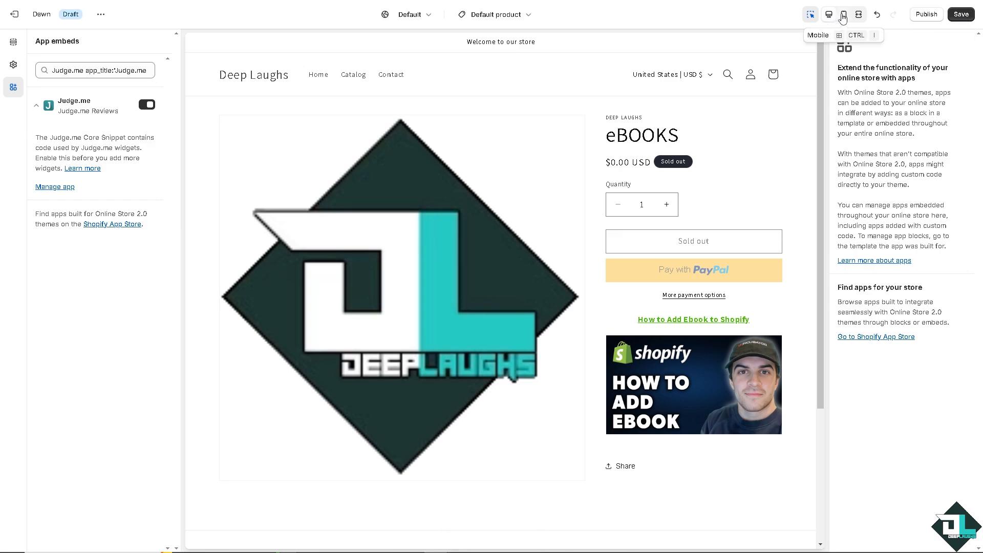
pyautogui.click(844, 17)
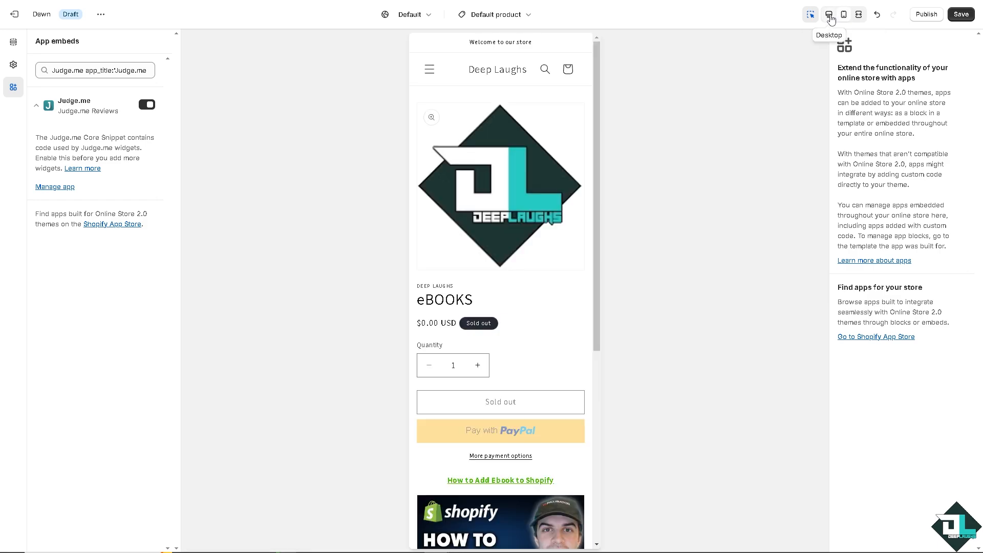
pyautogui.click(830, 17)
pyautogui.click(843, 16)
pyautogui.click(829, 16)
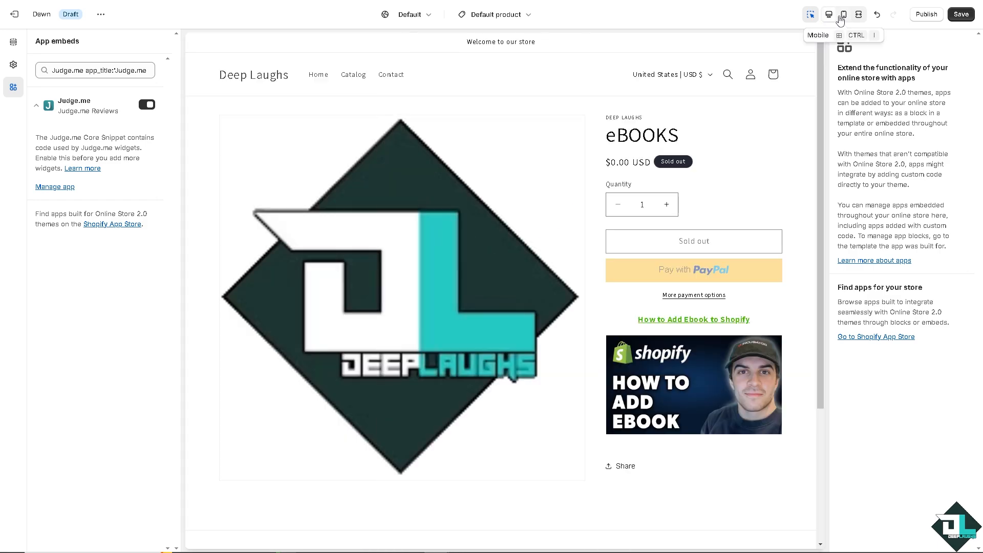
pyautogui.click(843, 17)
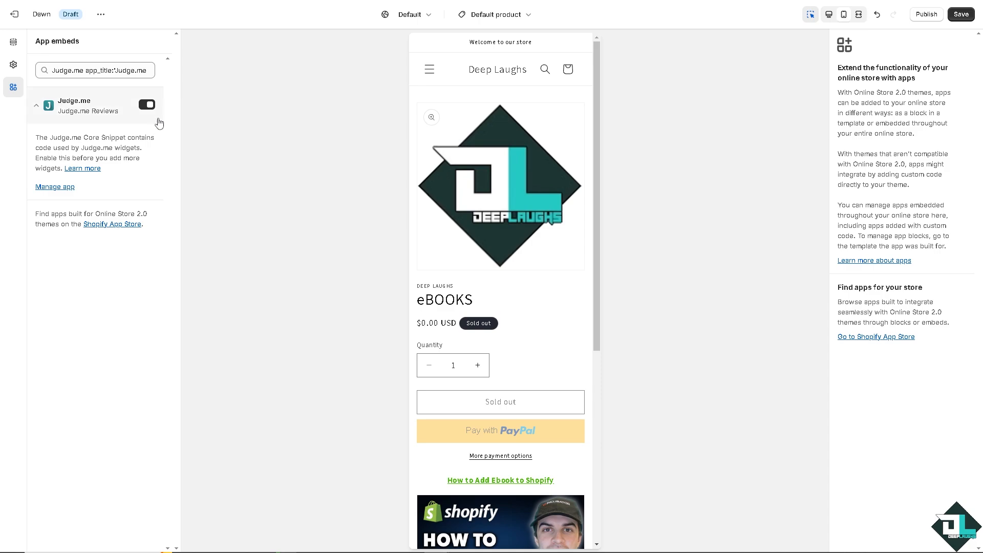
# Save the Dawn theme with the Judge.me app embed enabled and leave the theme editor.
pyautogui.click(149, 105)
pyautogui.click(151, 106)
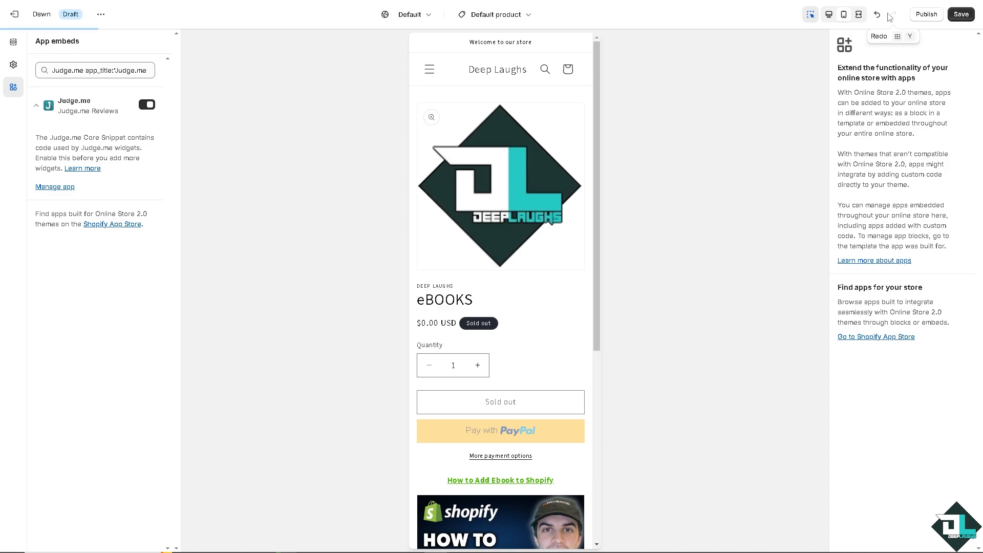
pyautogui.click(961, 14)
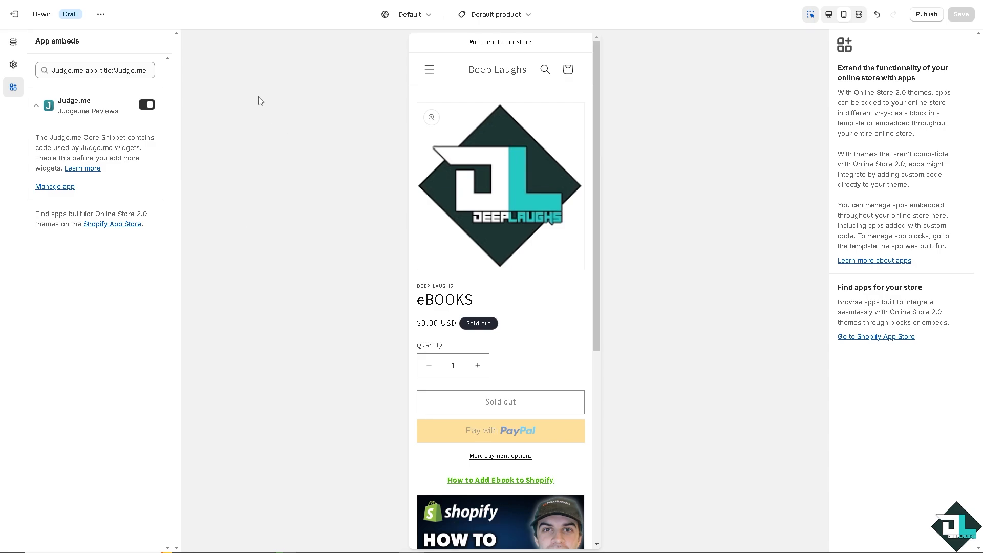
pyautogui.click(15, 14)
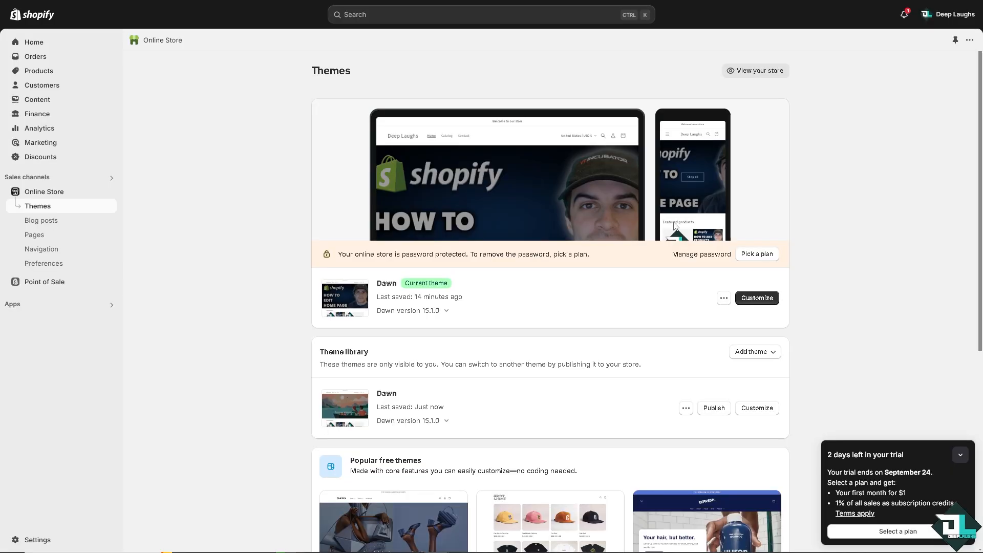
# Add the Judge.me Review Widget to the Dawn theme's Default product template and save the theme.
pyautogui.click(675, 226)
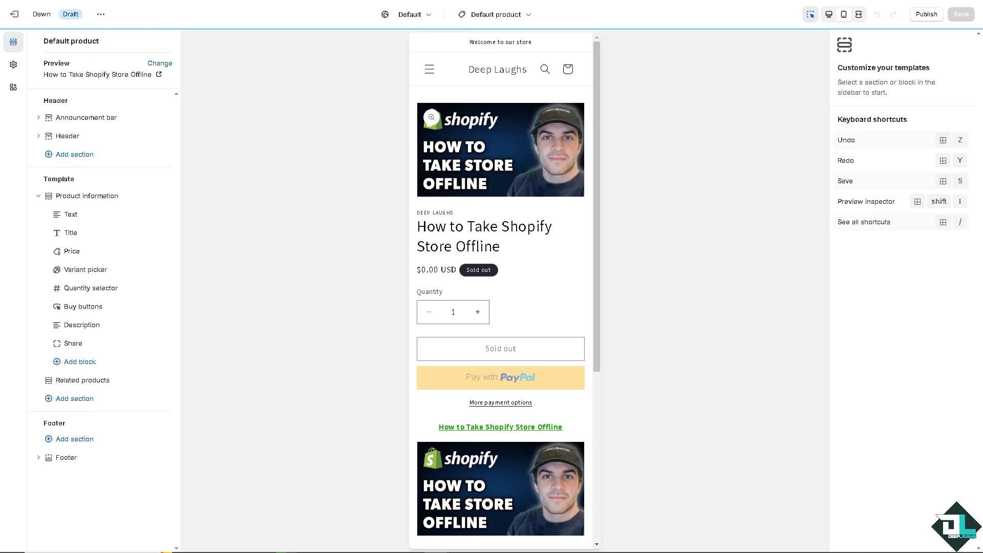
pyautogui.click(366, 469)
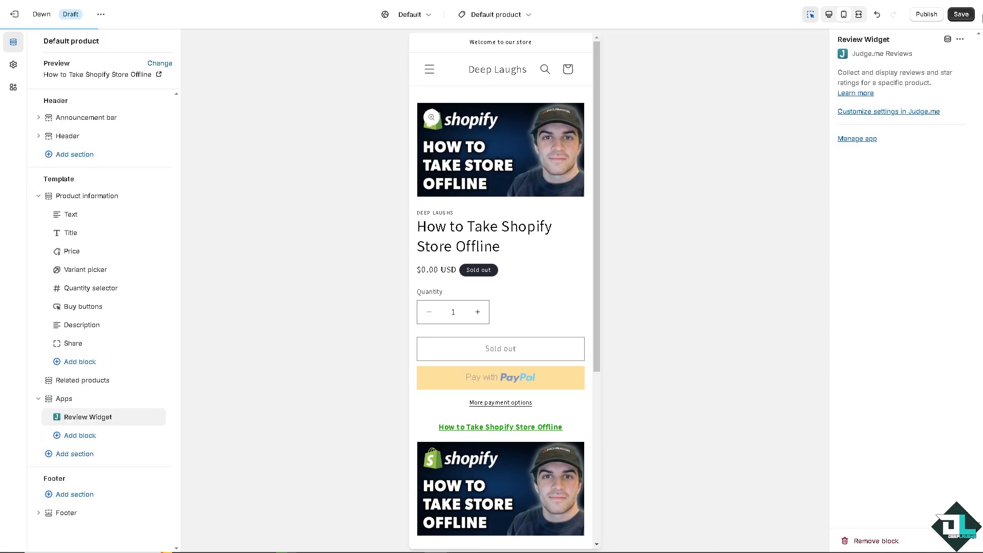
pyautogui.click(961, 15)
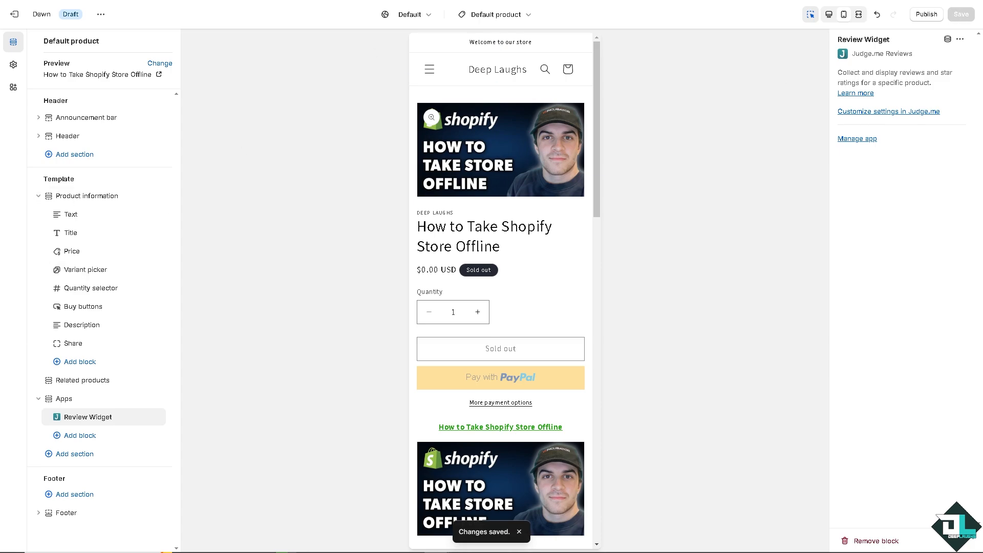
# Install and save the Star Ratings block in the Default product template, then accept the default branding in the Judge.me setup.
pyautogui.hotkey('alt', 'Tab')
pyautogui.click(736, 346)
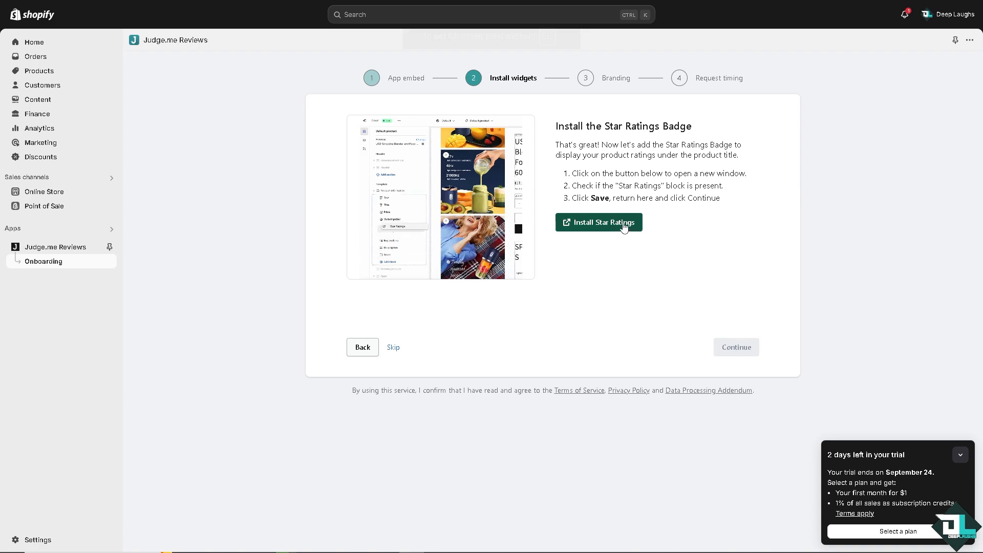
pyautogui.click(624, 228)
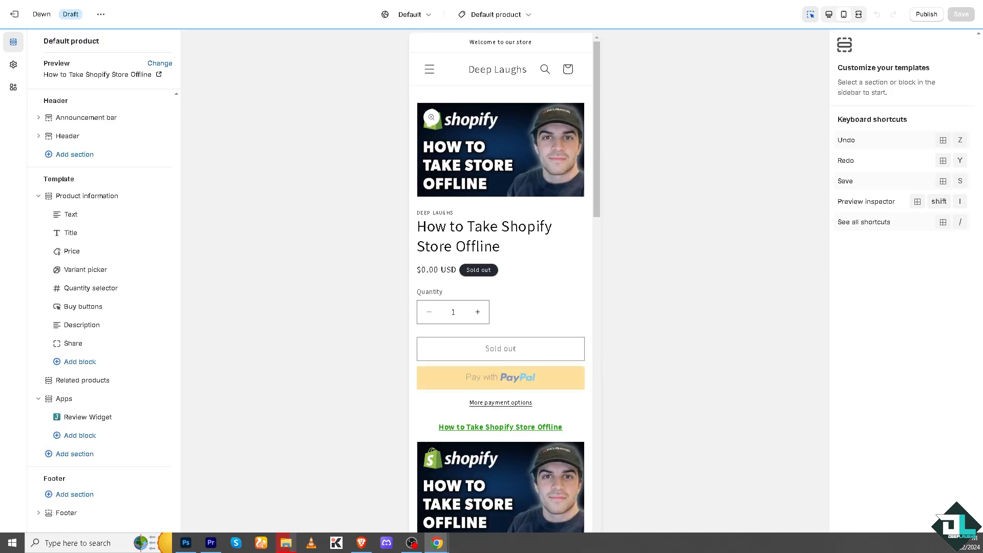
pyautogui.click(358, 382)
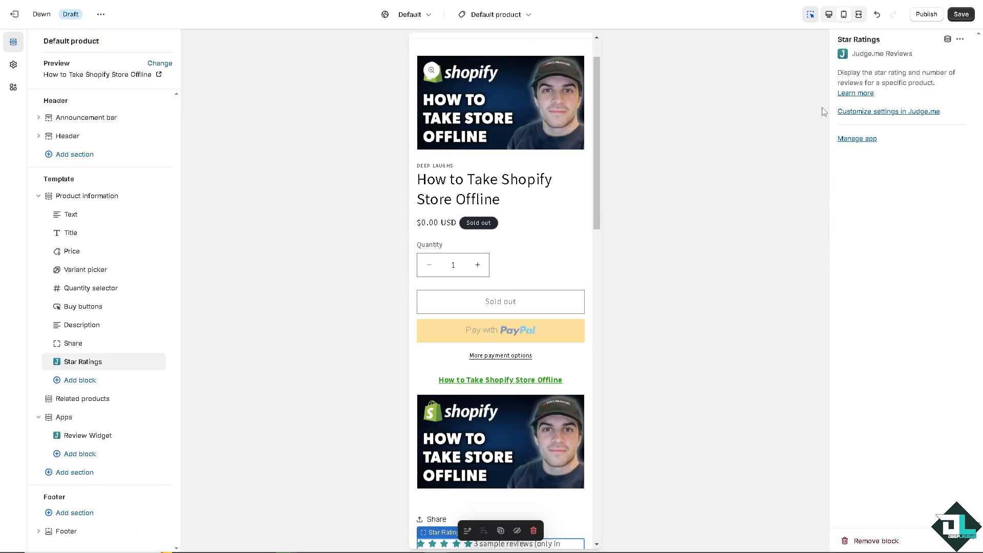
pyautogui.click(961, 14)
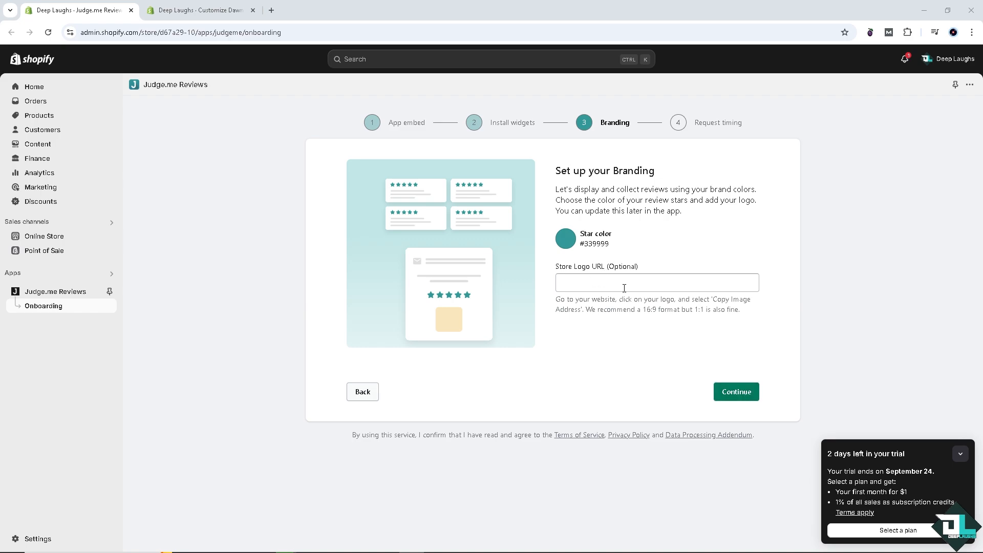
pyautogui.click(737, 391)
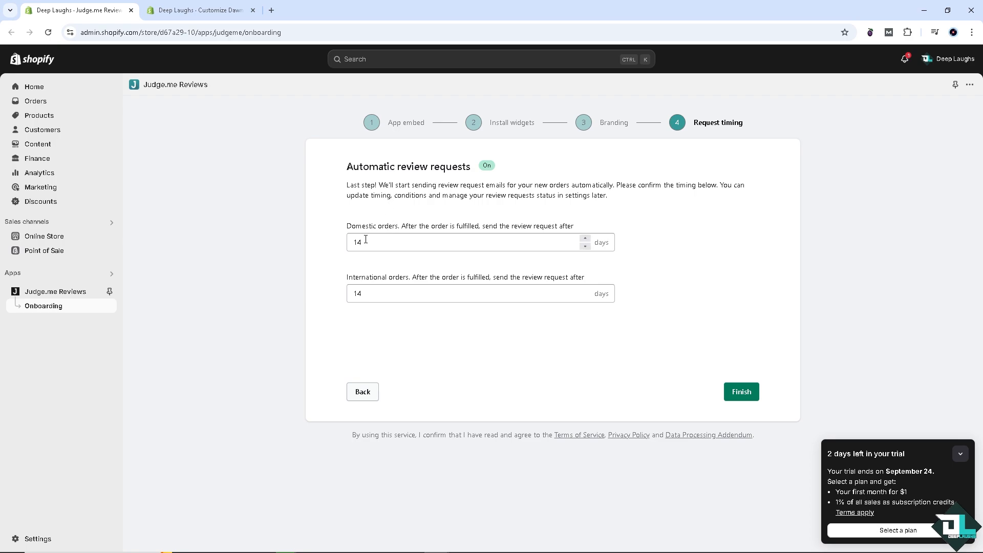
# Try to set the review request delay to 69 days for both domestic and international orders.
pyautogui.moveTo(365, 240); pyautogui.dragTo(346, 241)
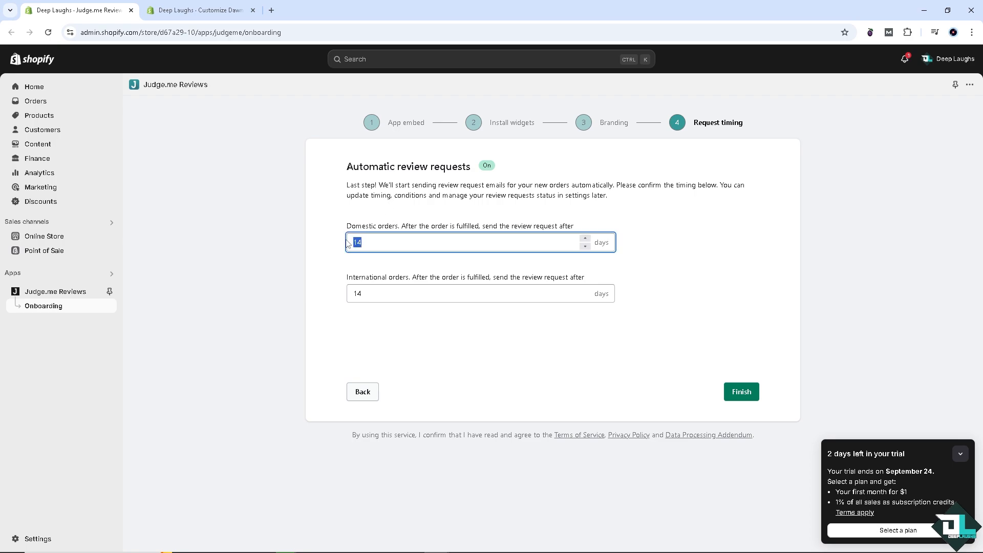
pyautogui.write('69')
pyautogui.moveTo(397, 293); pyautogui.dragTo(281, 293)
pyautogui.write('69')
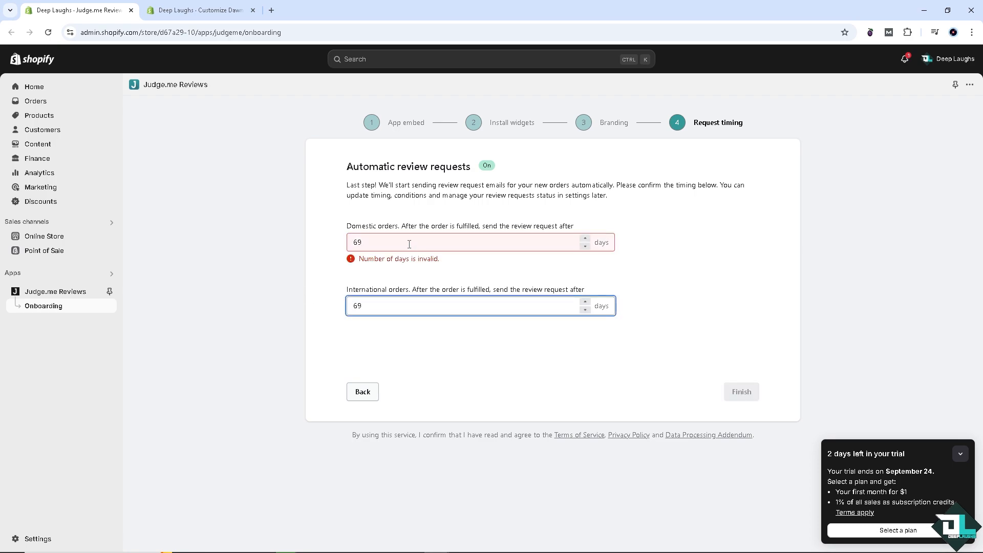
# Set the review request delay to 6 days for domestic and 9 days for international orders, and finish the onboarding.
pyautogui.moveTo(381, 242); pyautogui.dragTo(302, 247)
pyautogui.write('6')
pyautogui.moveTo(584, 305); pyautogui.dragTo(318, 302)
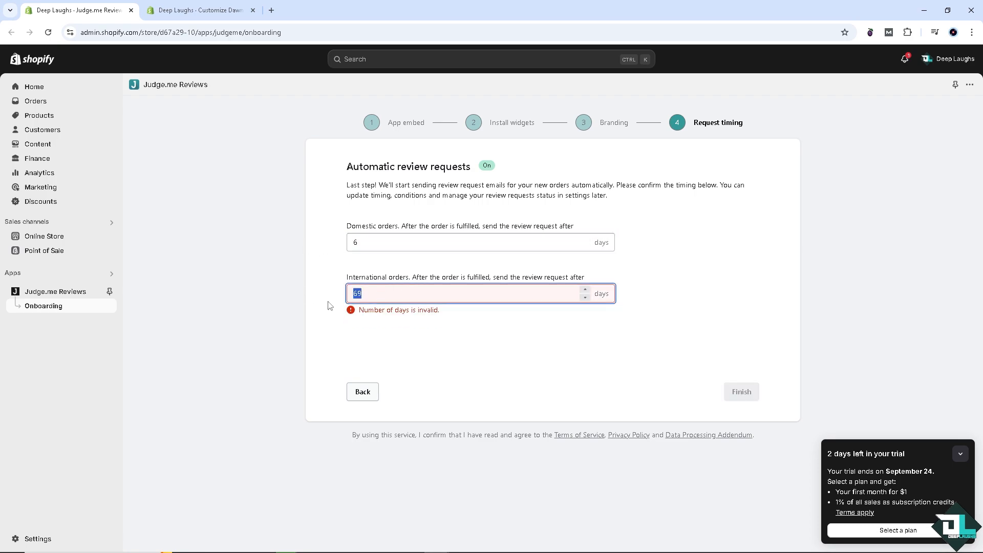
pyautogui.write('9')
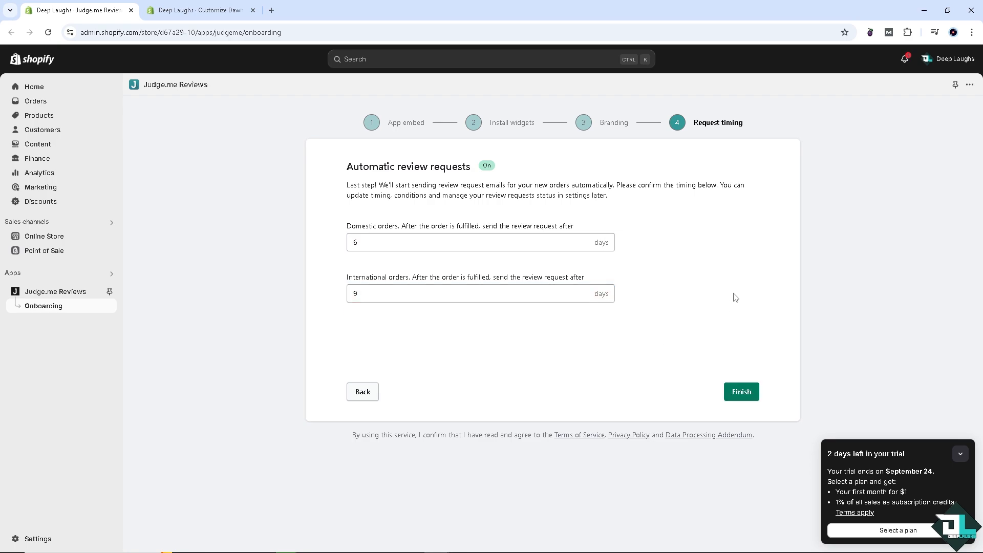
pyautogui.click(741, 391)
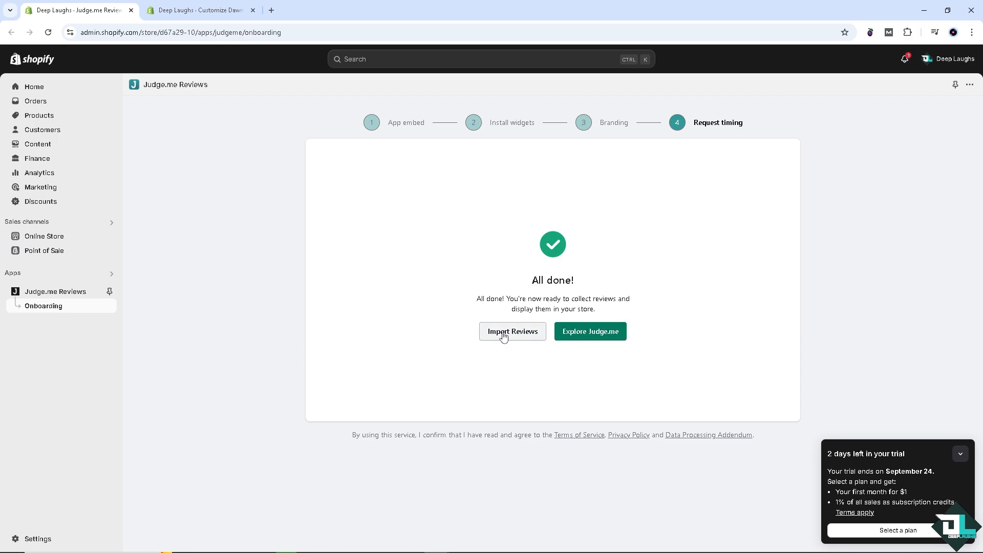
# Proceed to explore Judge.me in full-screen view and continue with the Free plan.
pyautogui.click(607, 334)
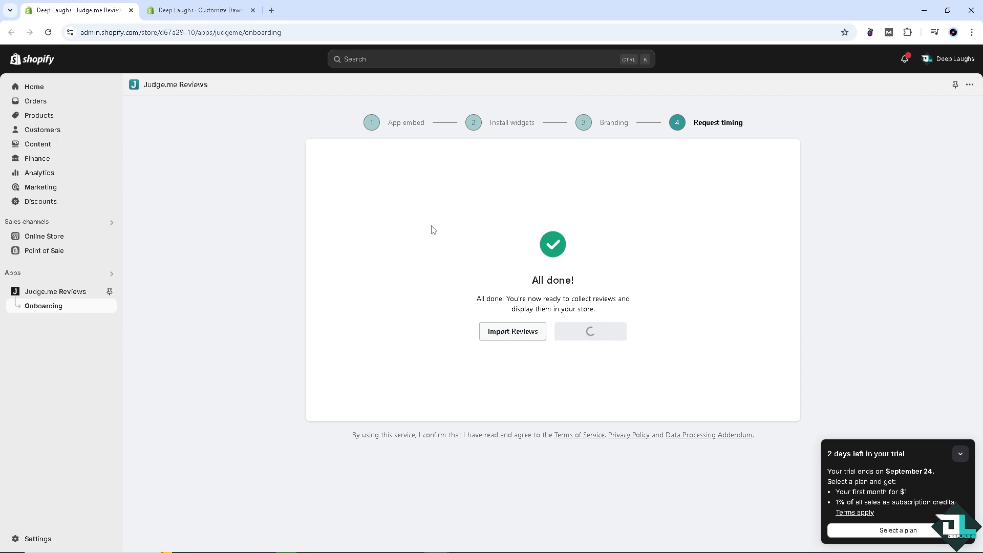
pyautogui.press('F11')
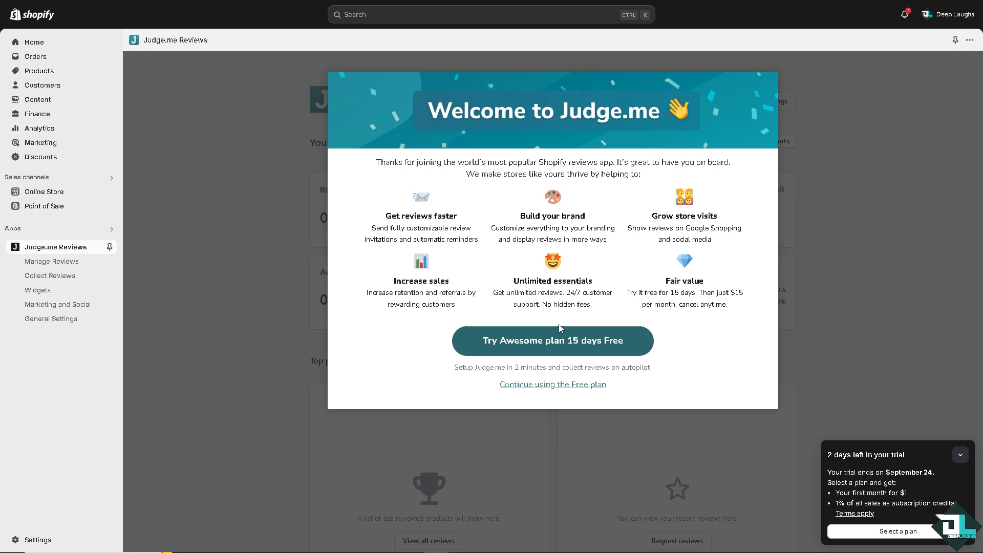
pyautogui.click(562, 389)
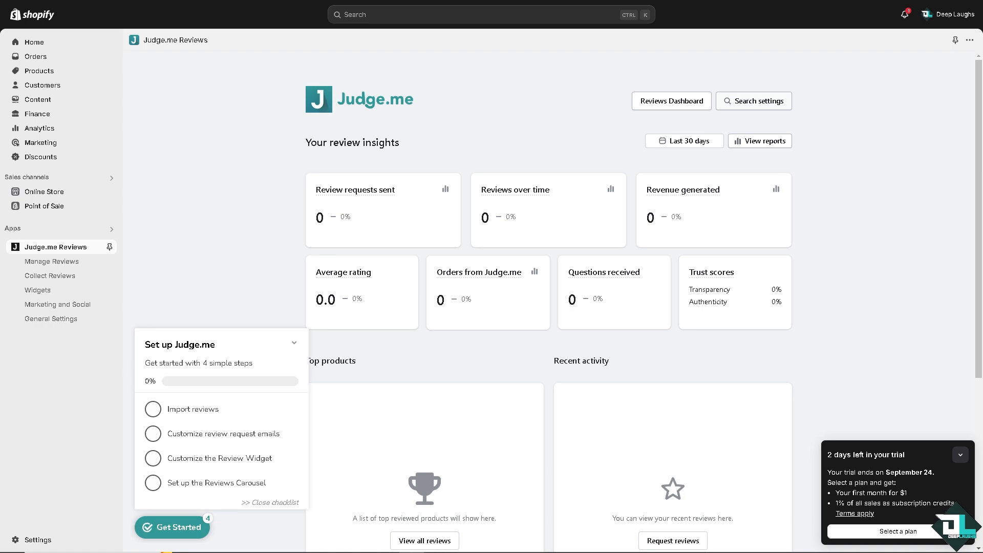
# Examine the product reviews, store reviews and all reviews lists in the Reviews Dashboard.
pyautogui.click(680, 103)
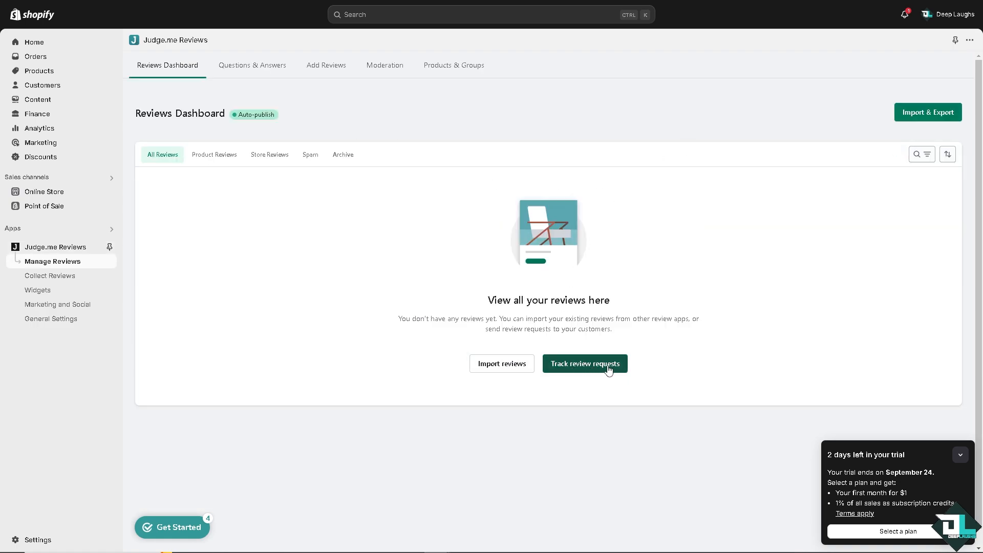
pyautogui.click(222, 155)
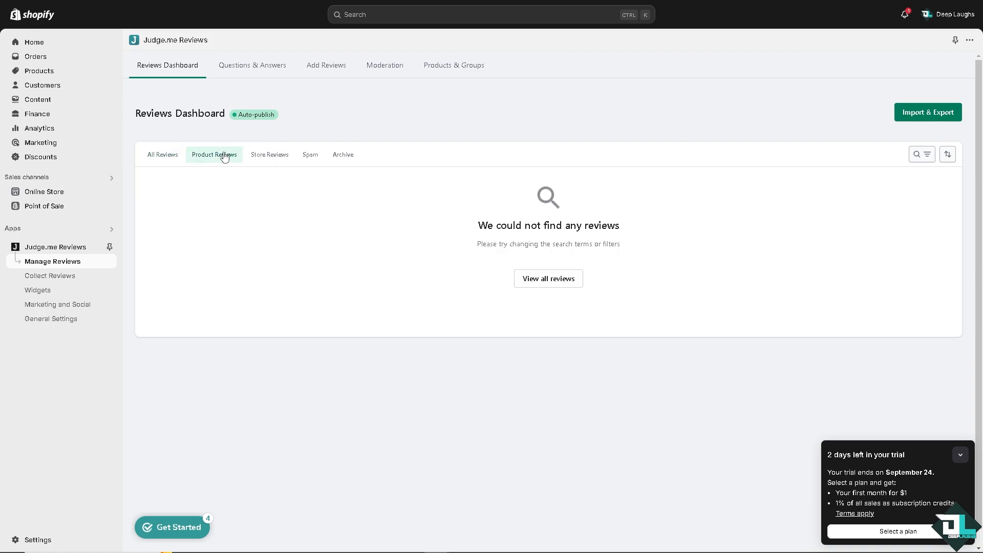
pyautogui.click(273, 160)
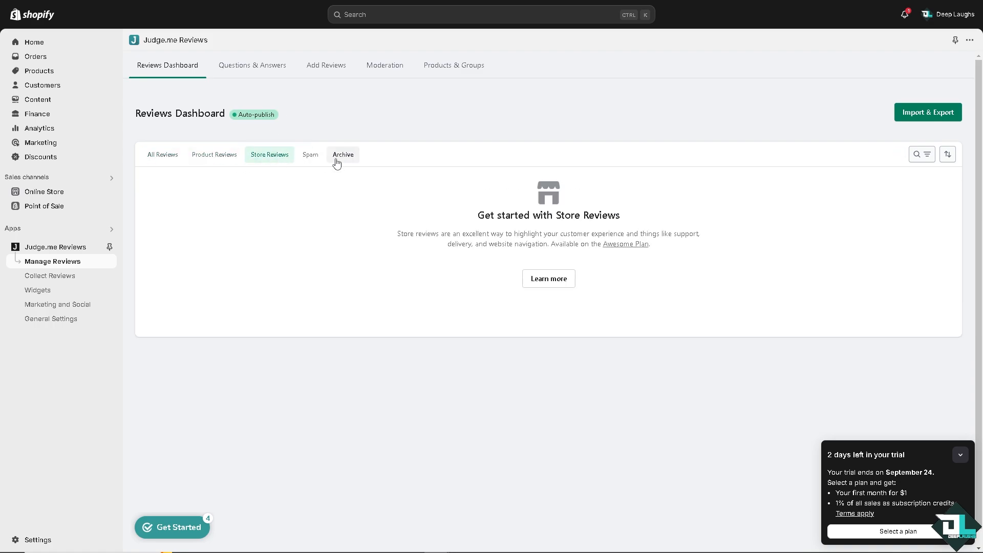
pyautogui.click(163, 156)
# Enable the missing Judge.me app embed from the Widgets page, save the Dawn theme and leave the theme editor.
pyautogui.click(65, 276)
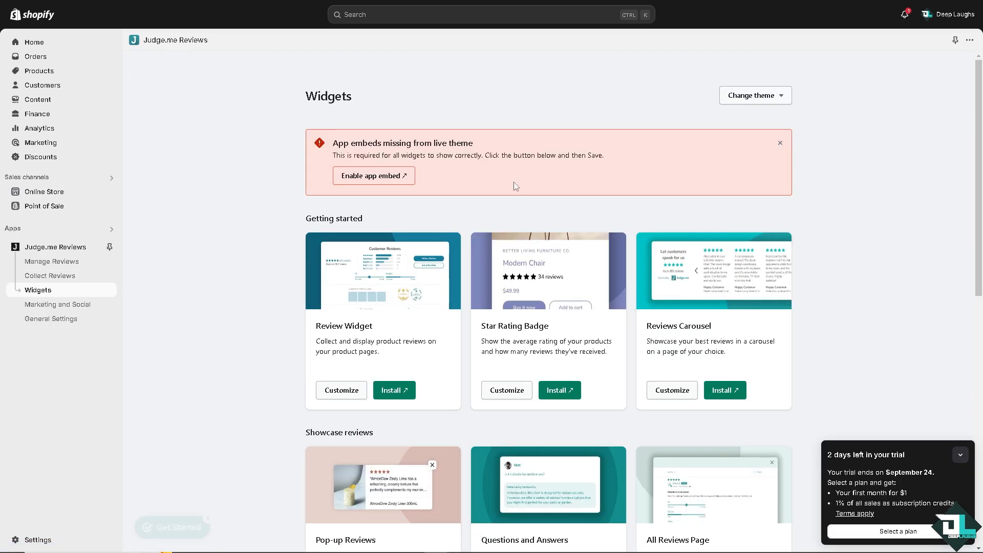
pyautogui.click(389, 176)
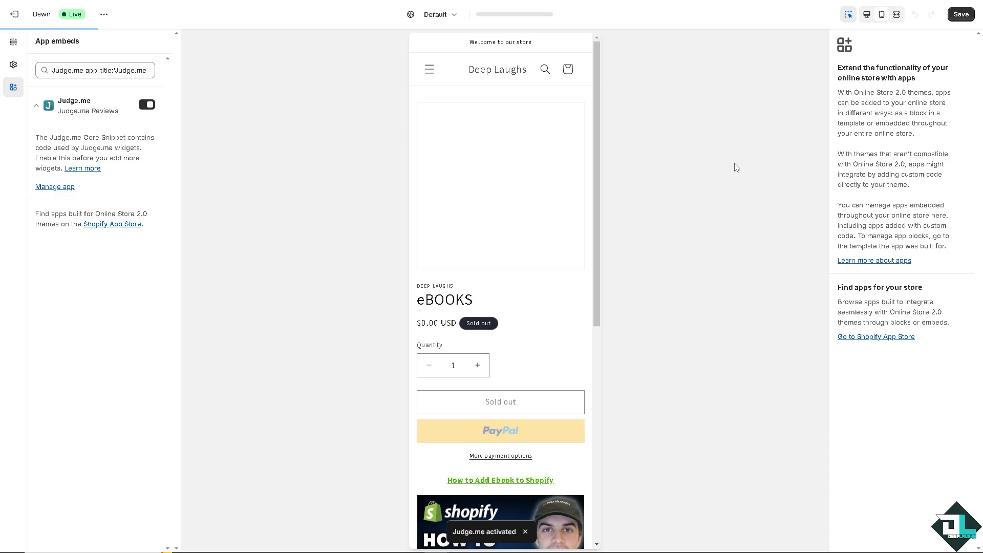
pyautogui.click(955, 17)
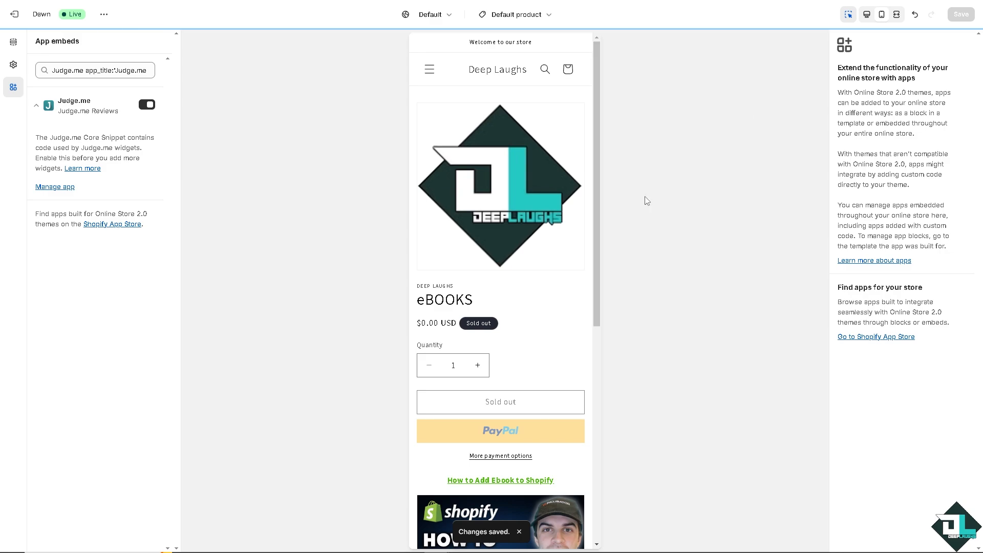
pyautogui.scroll(-3, 515, 181)
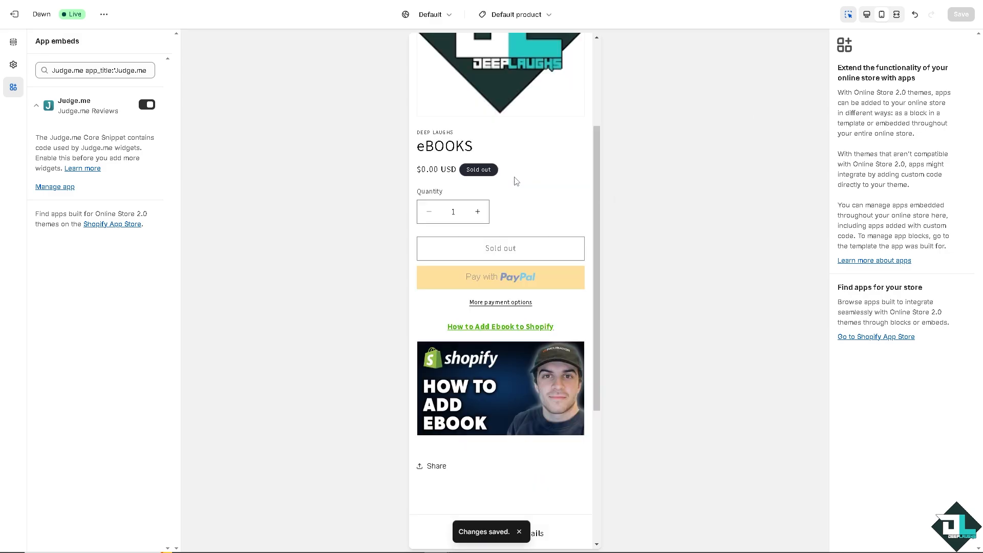
pyautogui.scroll(3, 516, 181)
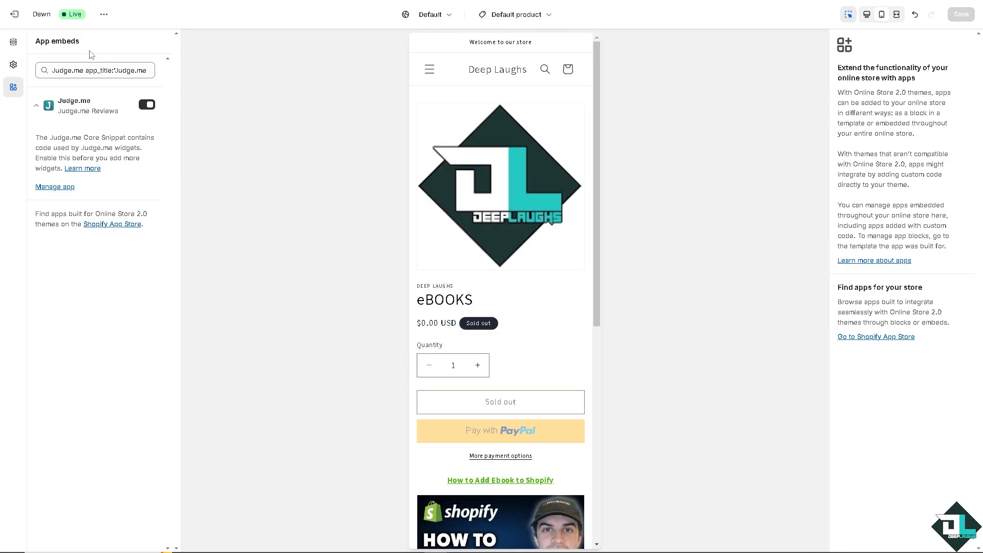
pyautogui.click(14, 13)
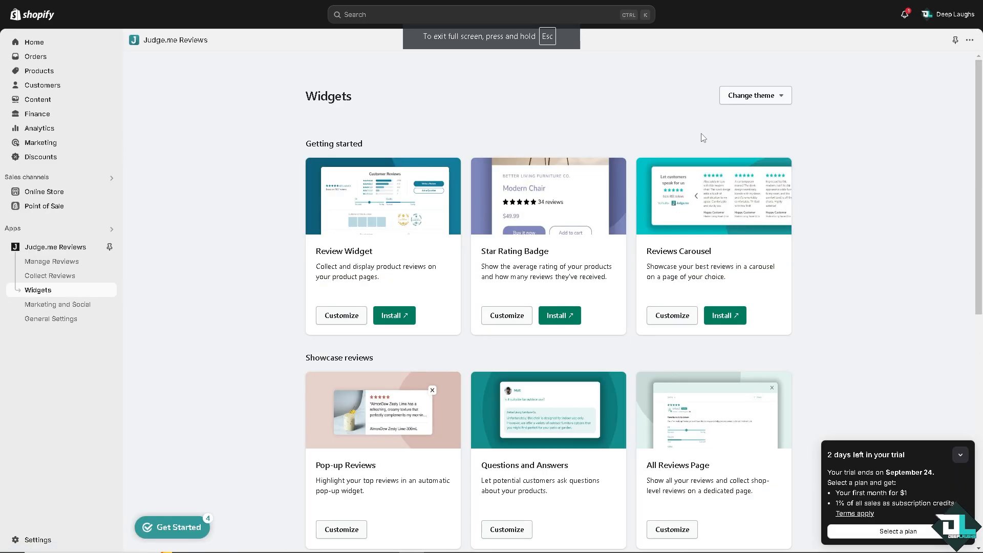
# Open the Review Widget's customization, install it in Dawn's Default product template and select the added block.
pyautogui.click(760, 96)
pyautogui.click(847, 125)
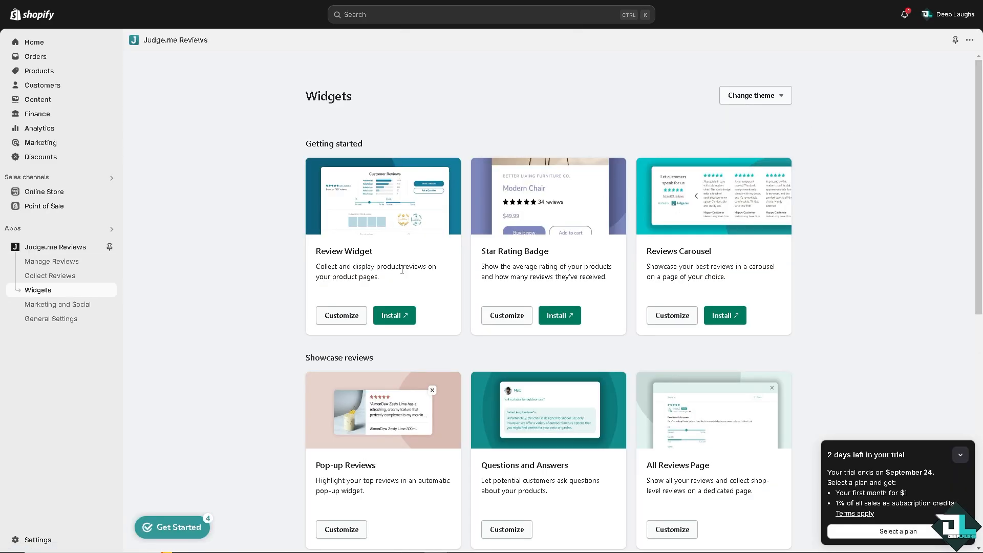
pyautogui.click(343, 316)
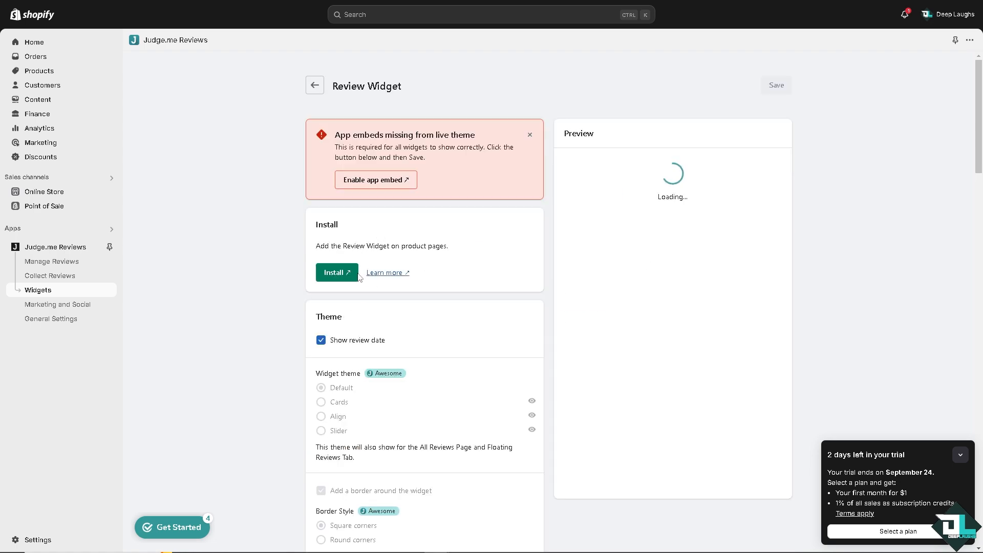
pyautogui.click(337, 275)
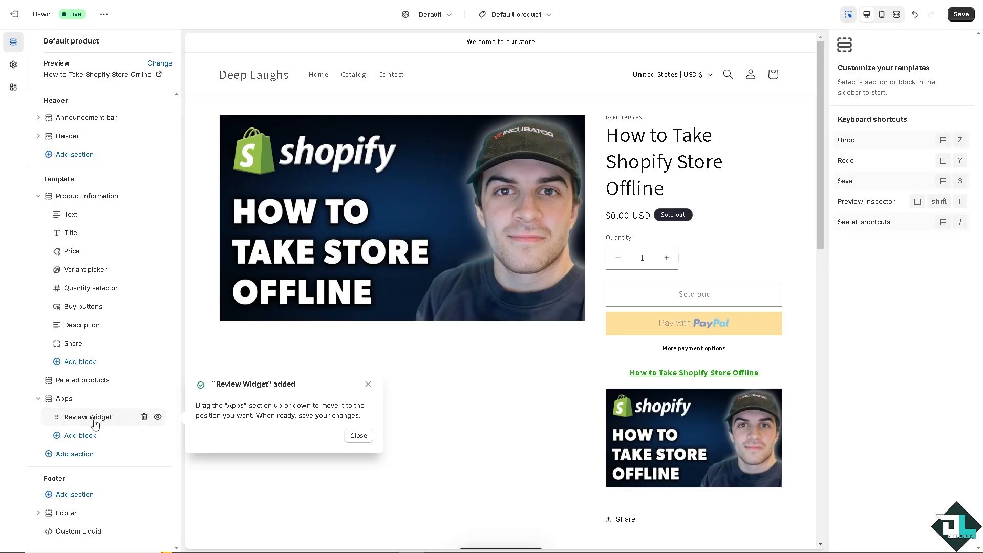
pyautogui.click(96, 421)
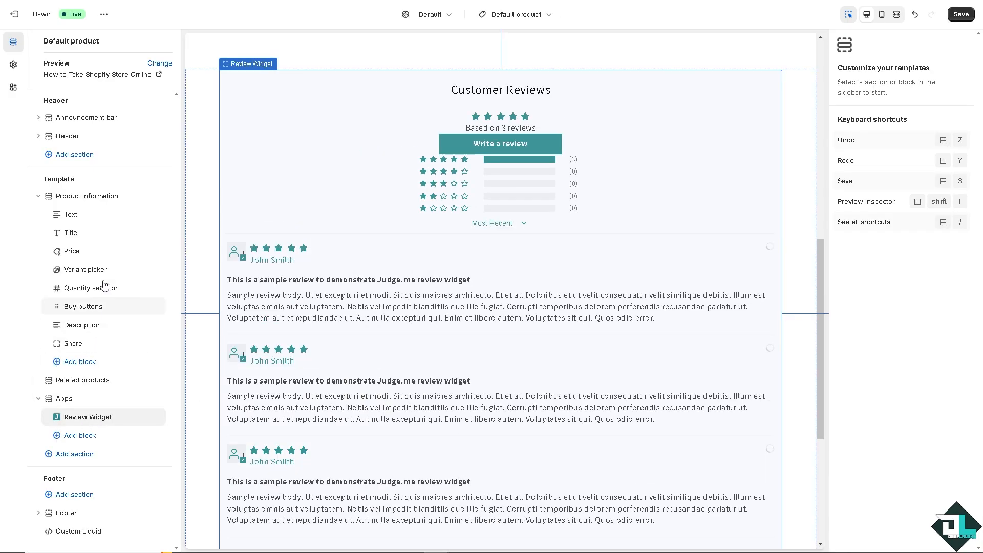
pyautogui.click(100, 418)
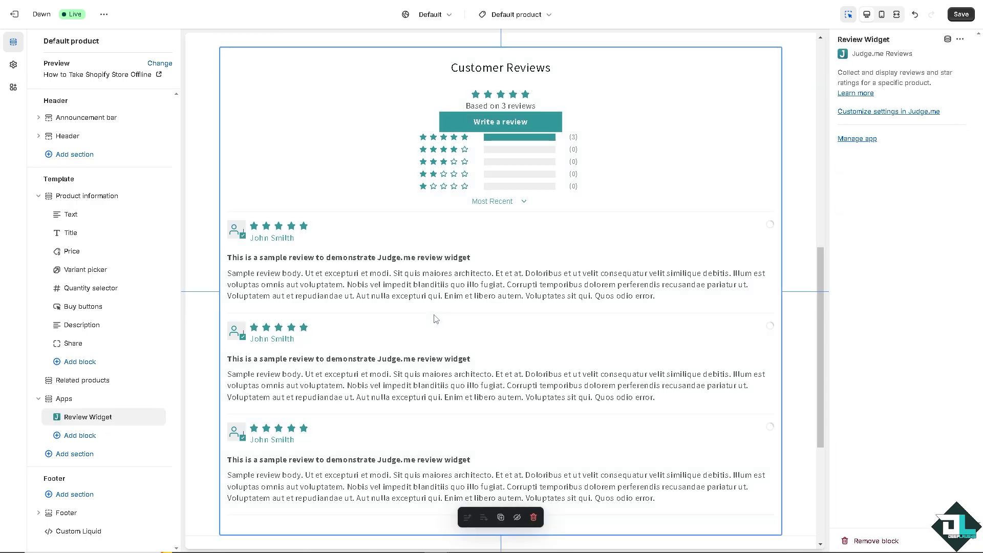
# Check the Review Widget's placement in the product page preview and save the theme.
pyautogui.scroll(8, 435, 318)
pyautogui.scroll(2, 442, 318)
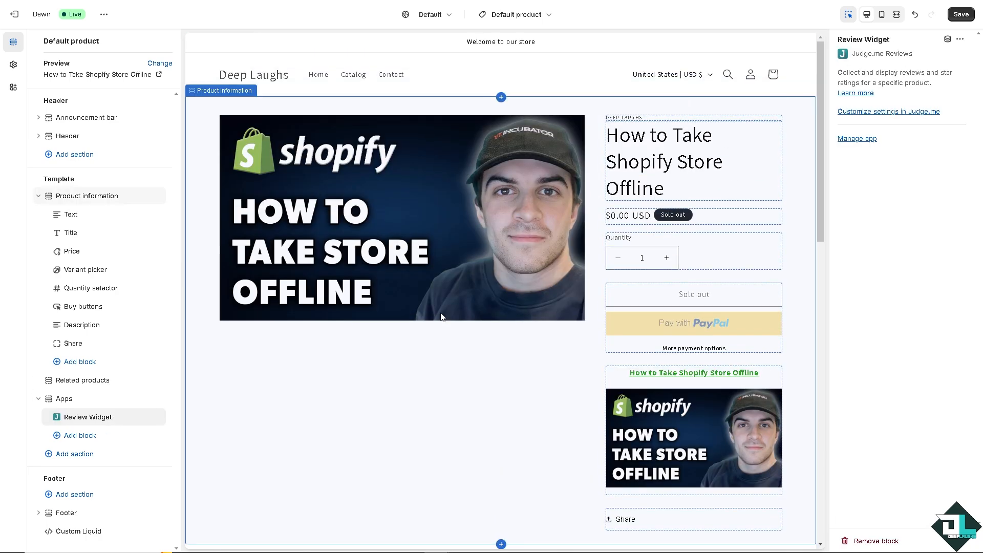
pyautogui.scroll(-15, 432, 308)
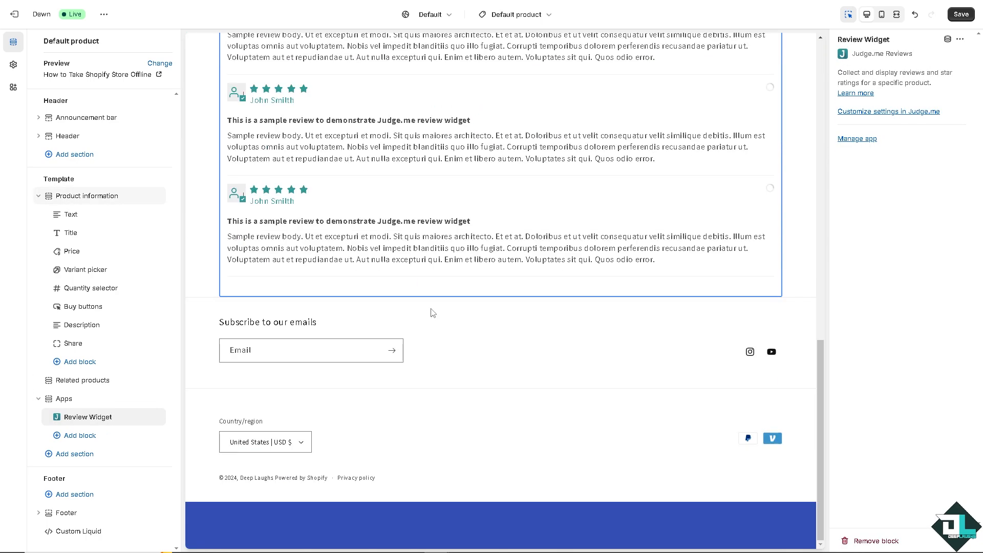
pyautogui.scroll(4, 433, 310)
pyautogui.scroll(1, 432, 308)
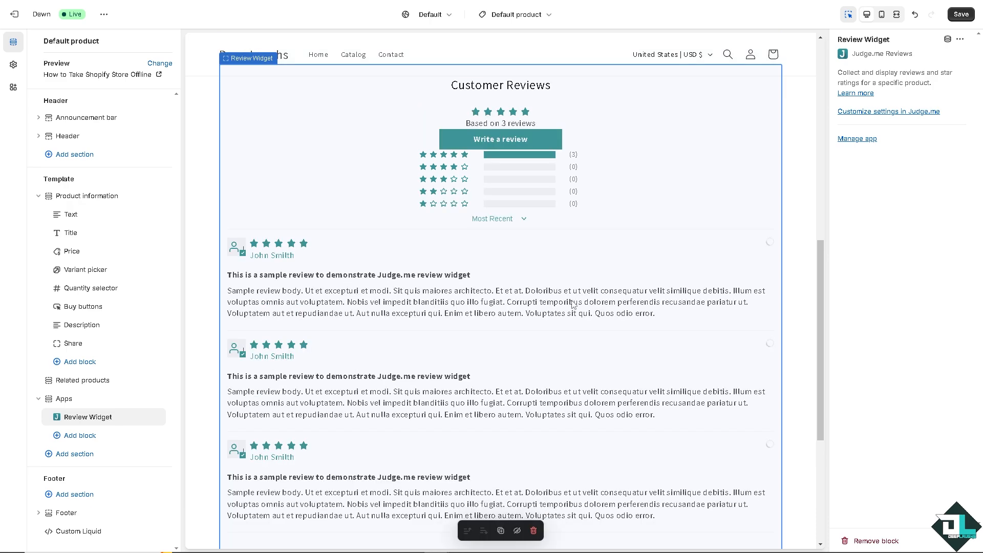
pyautogui.scroll(10, 573, 303)
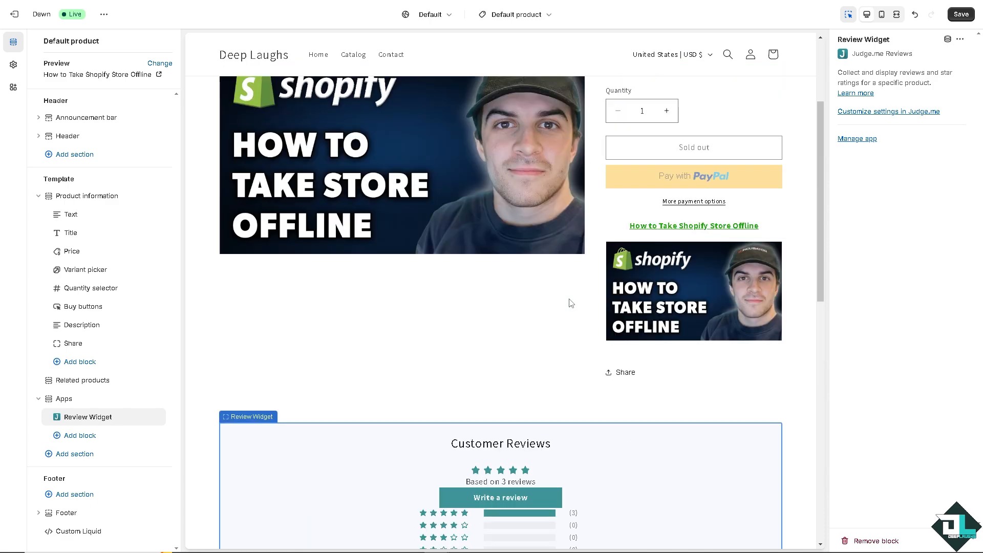
pyautogui.click(965, 14)
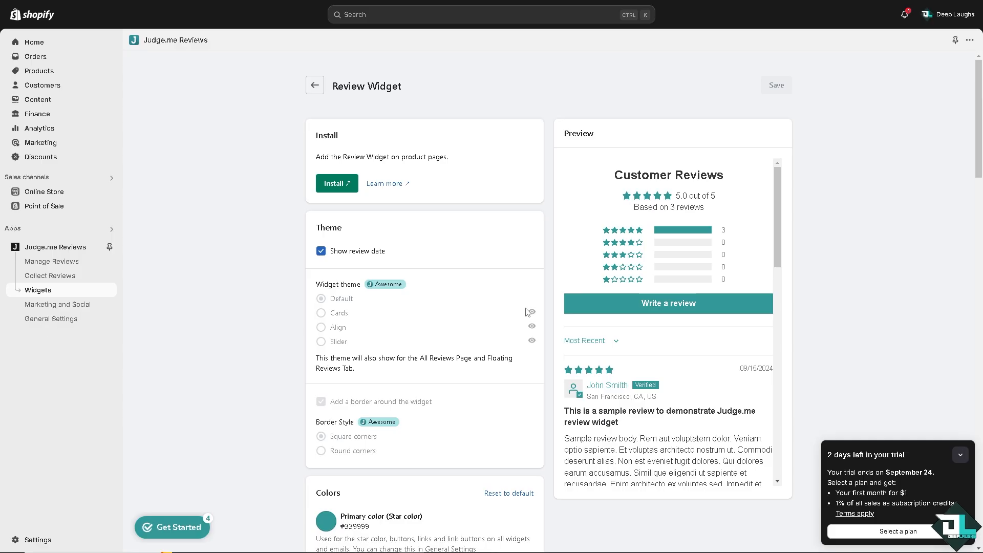
# Allow reviewers to upload videos and show recent photos and videos in a grid in the Review Widget settings.
pyautogui.moveTo(531, 311)
pyautogui.scroll(-6, 535, 320)
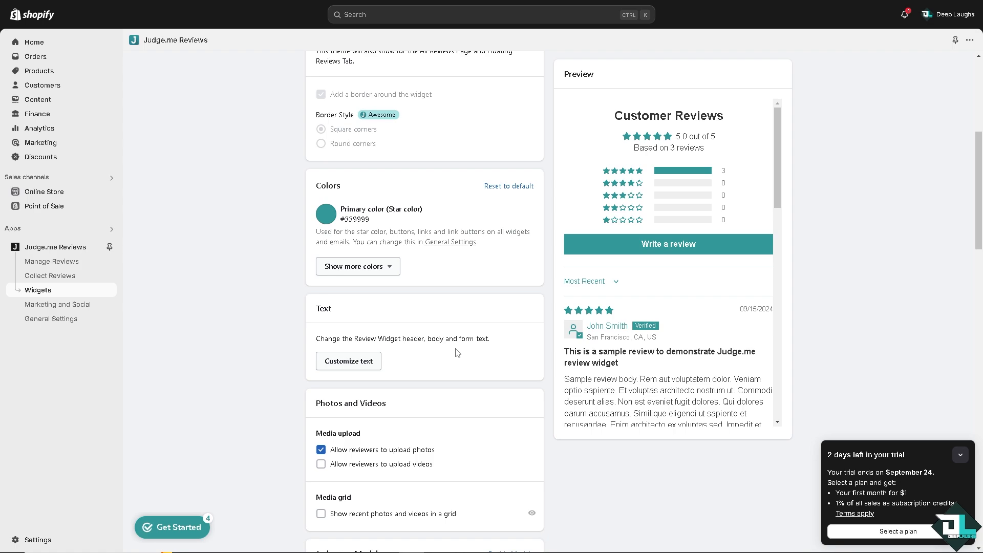
pyautogui.scroll(-2, 454, 352)
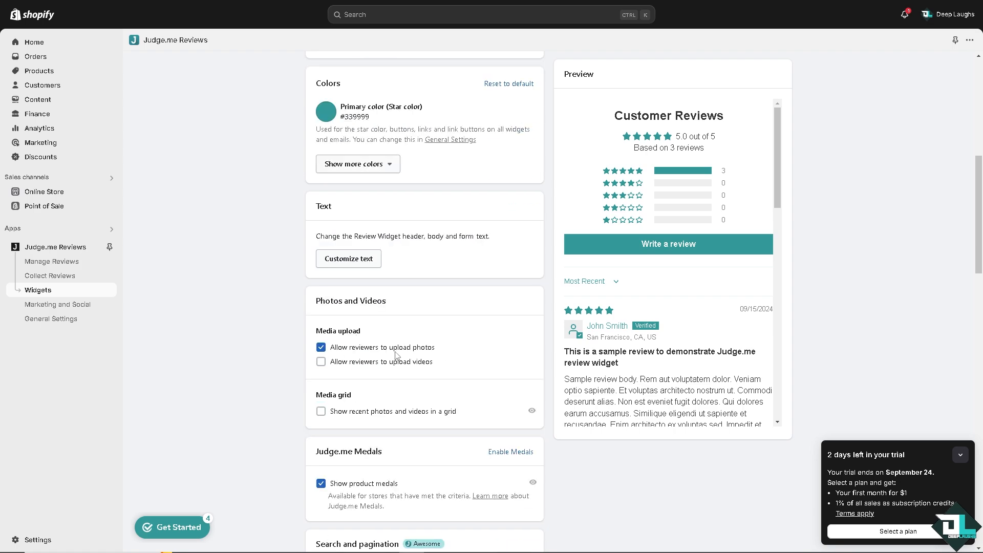
pyautogui.click(321, 361)
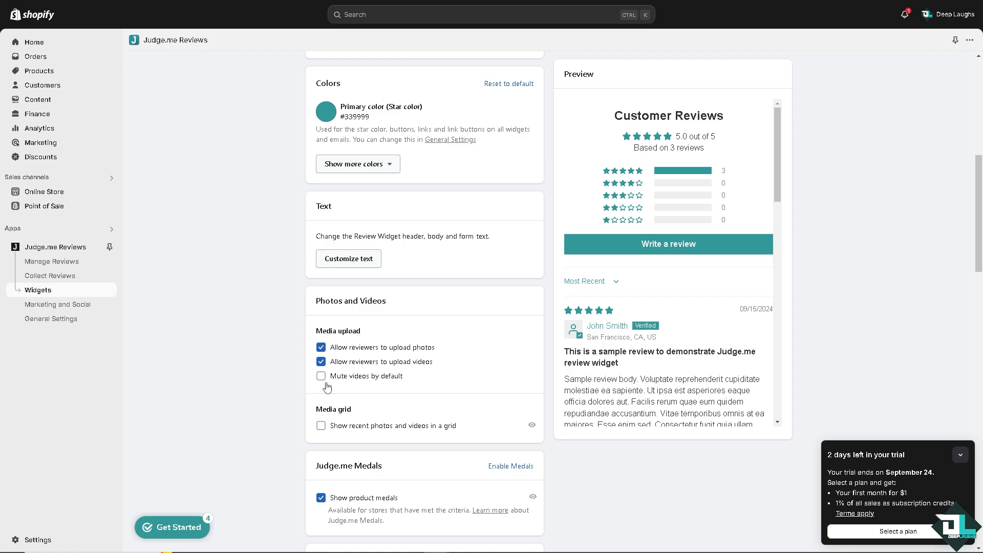
pyautogui.scroll(-2, 326, 387)
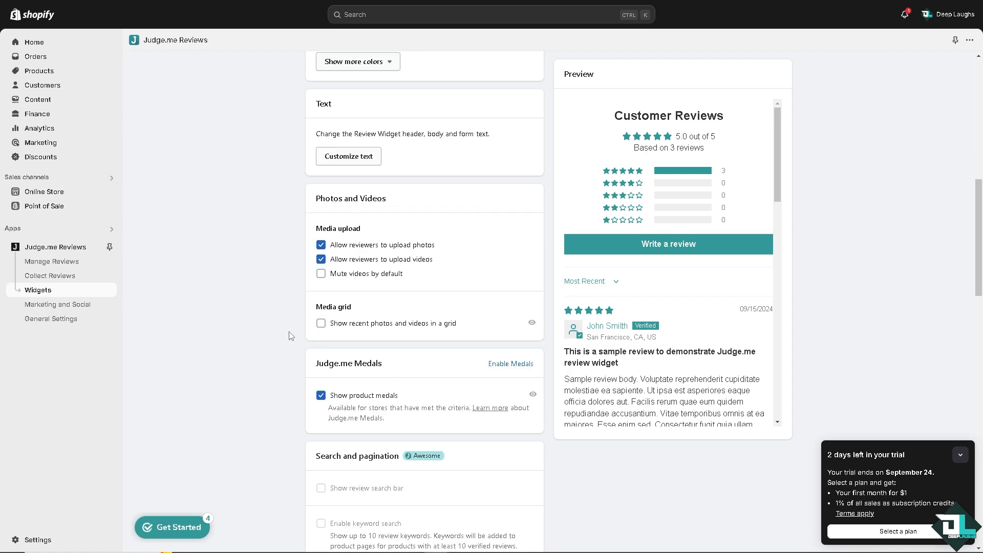
pyautogui.click(321, 323)
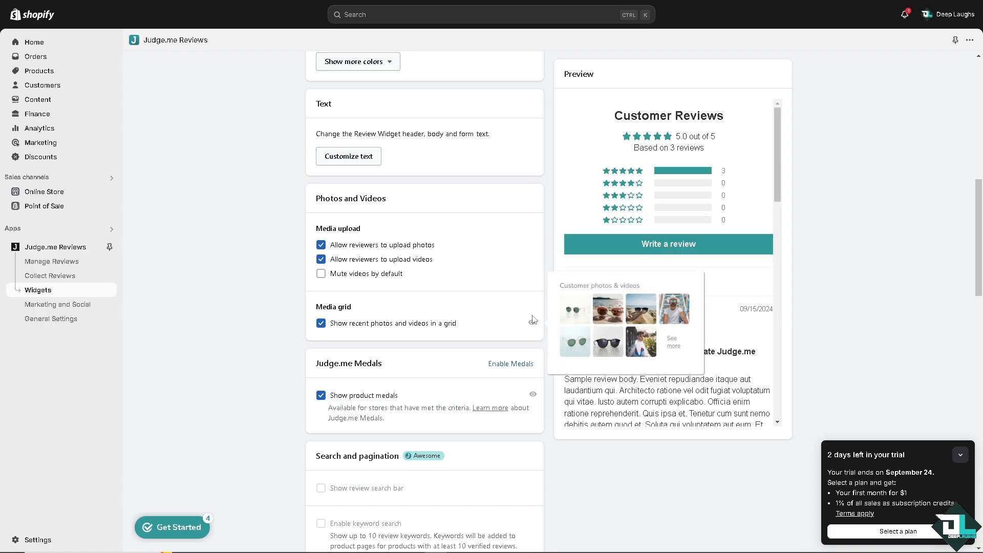
# Look through the remaining Review Widget settings and preview, and save the widget changes.
pyautogui.scroll(-1, 529, 323)
pyautogui.scroll(-1, 529, 323)
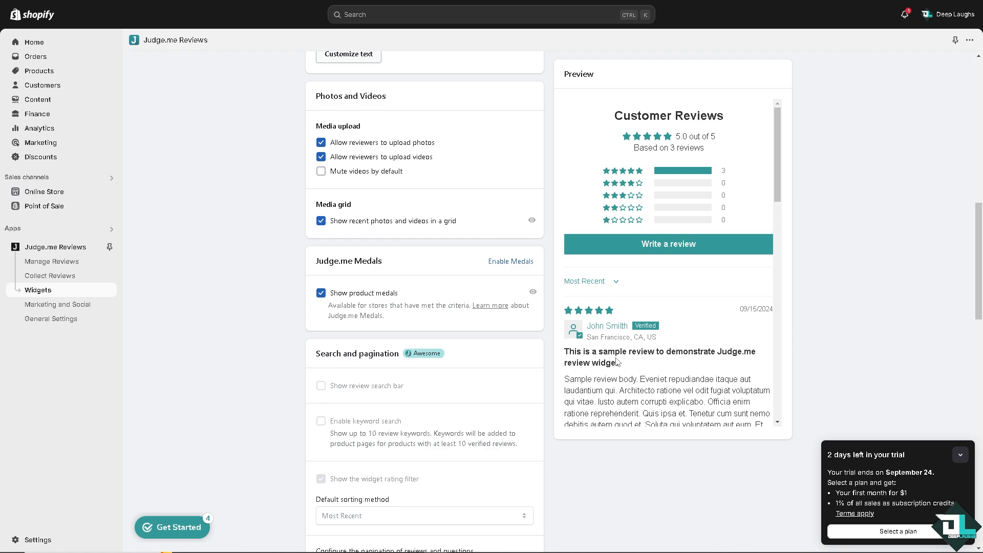
pyautogui.scroll(-10, 485, 394)
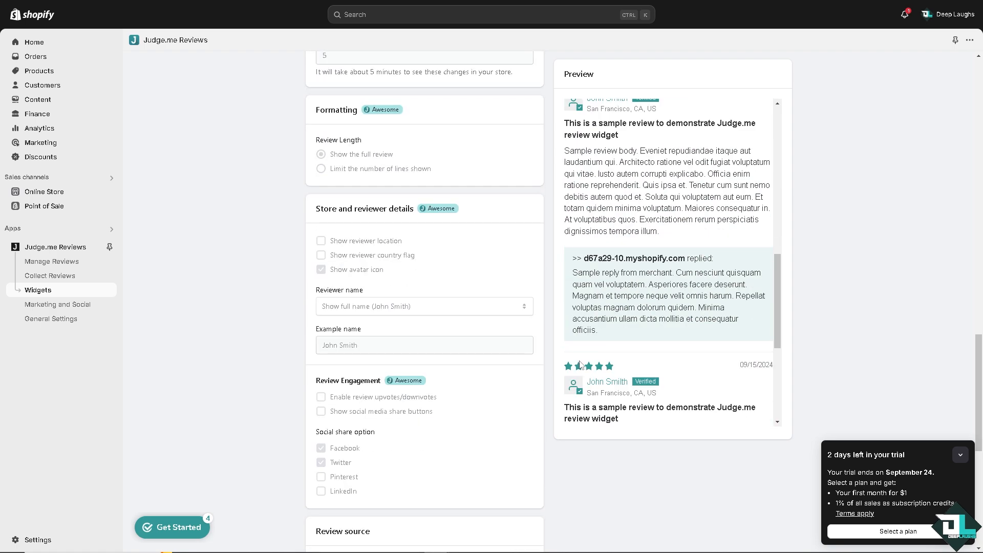
pyautogui.scroll(-8, 417, 427)
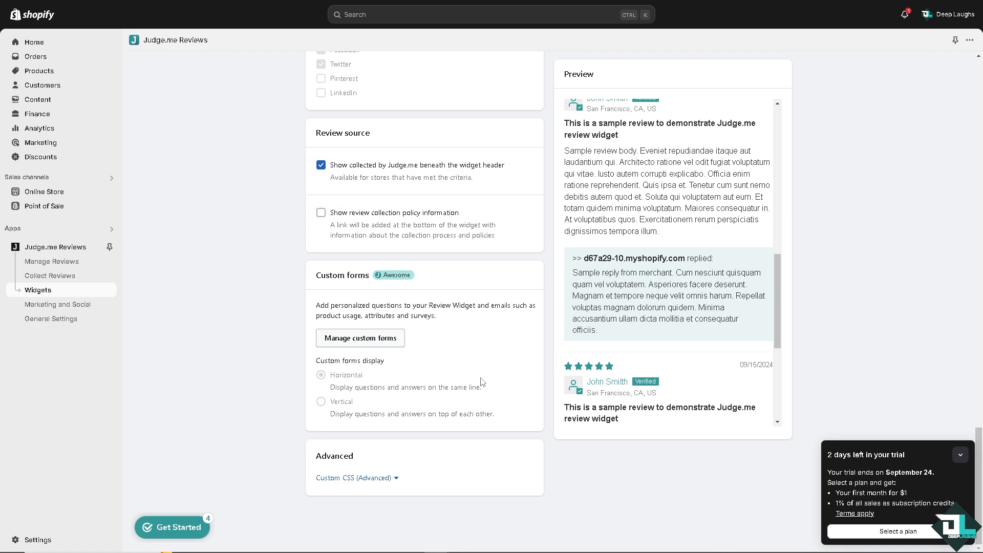
pyautogui.scroll(10, 481, 381)
pyautogui.scroll(15, 722, 348)
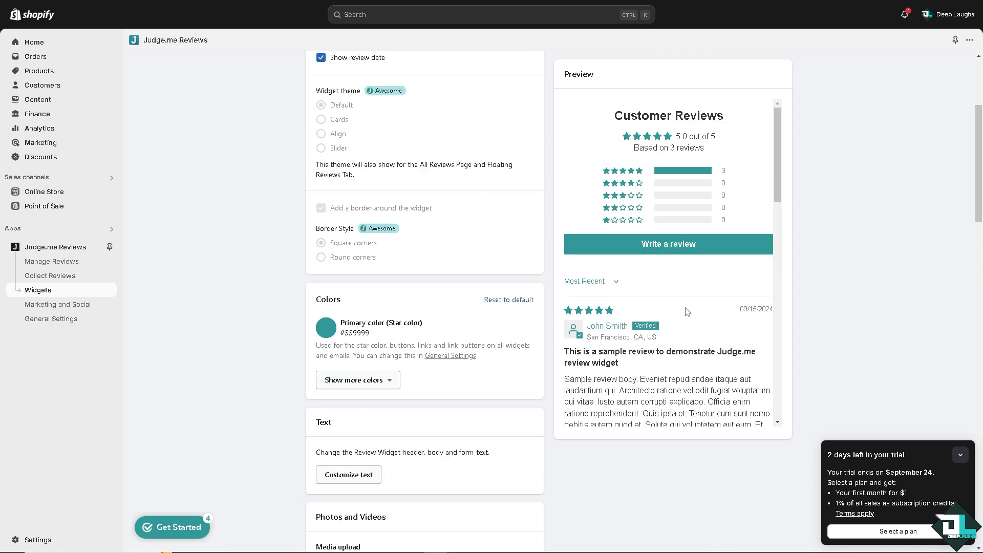
pyautogui.click(770, 92)
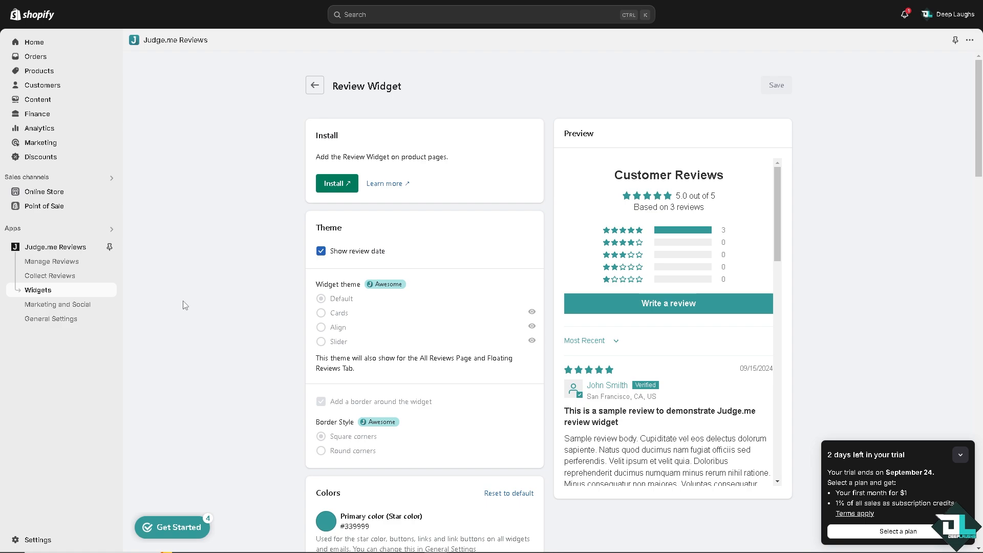
# Go to the review import options through Judge.me's Reviews Dashboard and open the Import Wizard for spreadsheet reviews.
pyautogui.click(57, 248)
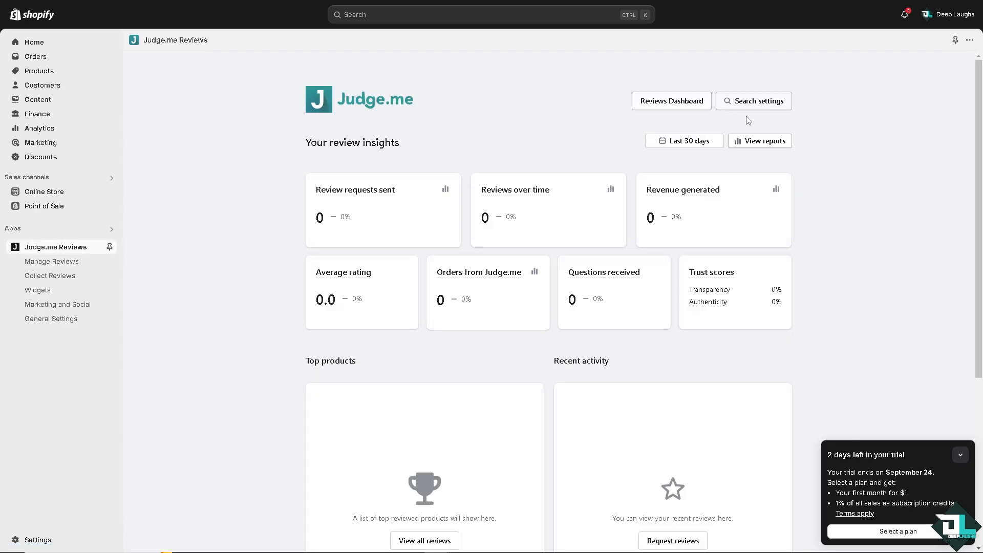
pyautogui.click(684, 104)
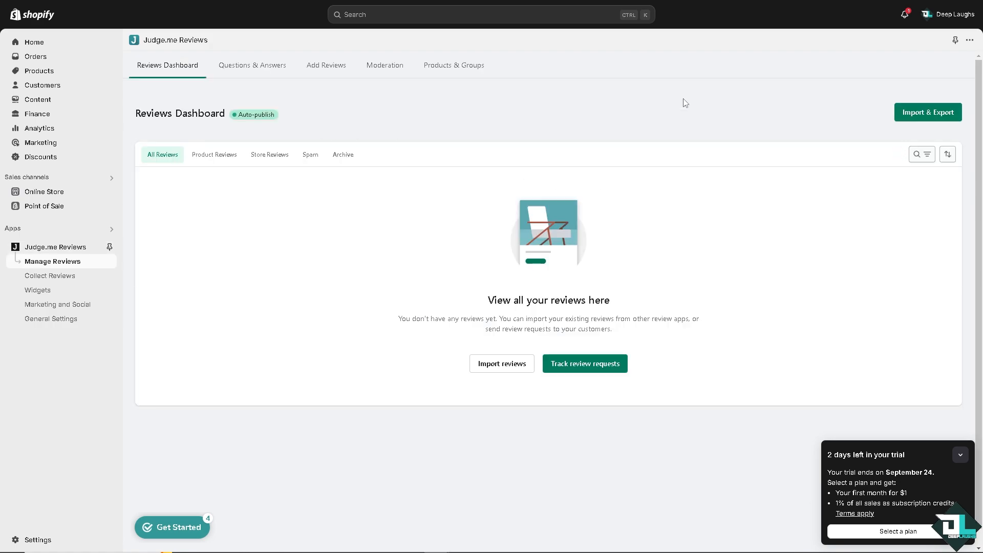
pyautogui.click(503, 365)
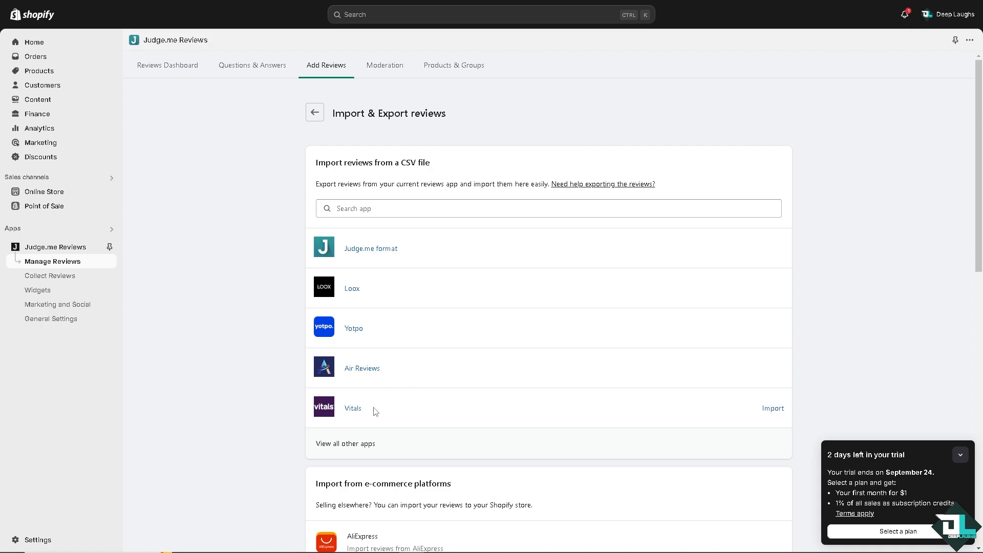
pyautogui.scroll(-3, 394, 406)
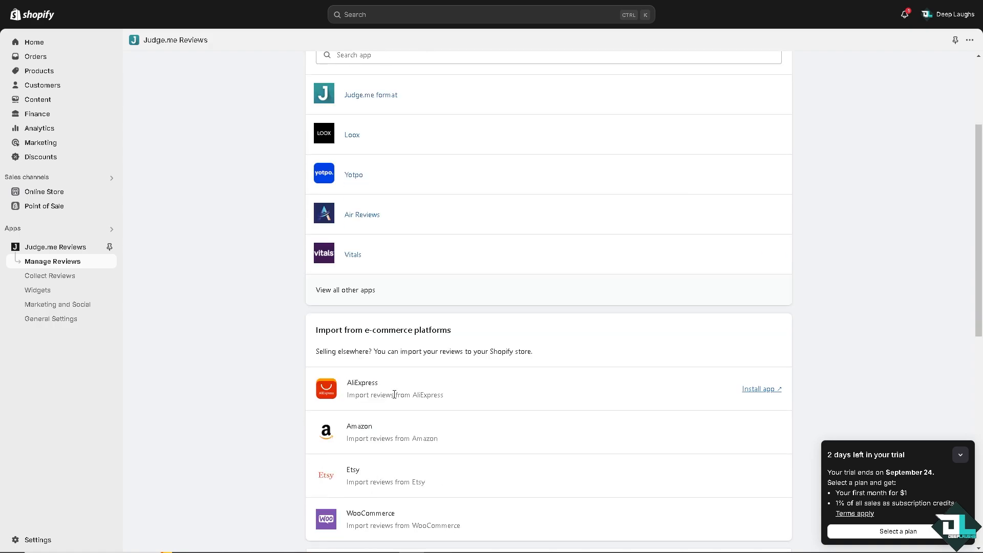
pyautogui.scroll(-2, 396, 387)
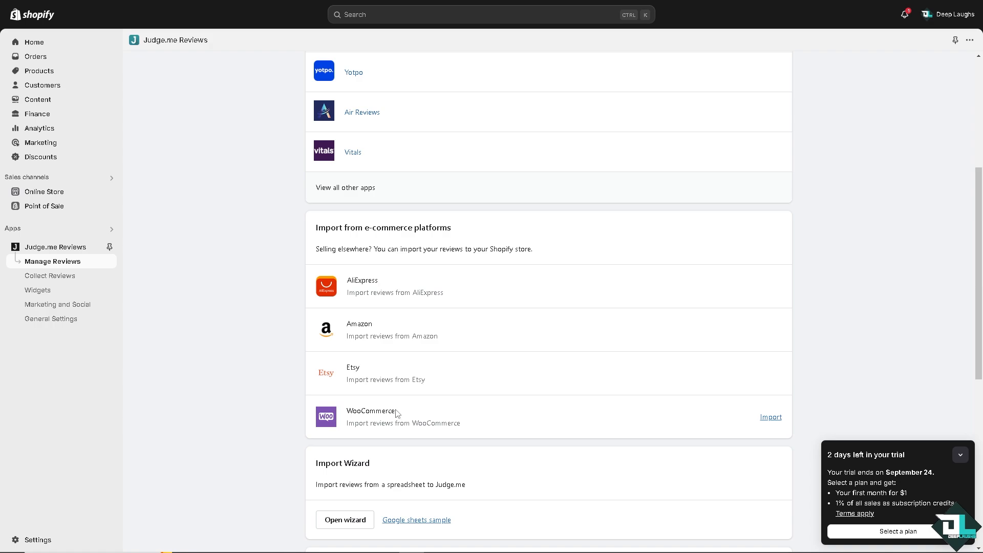
pyautogui.scroll(-3, 397, 413)
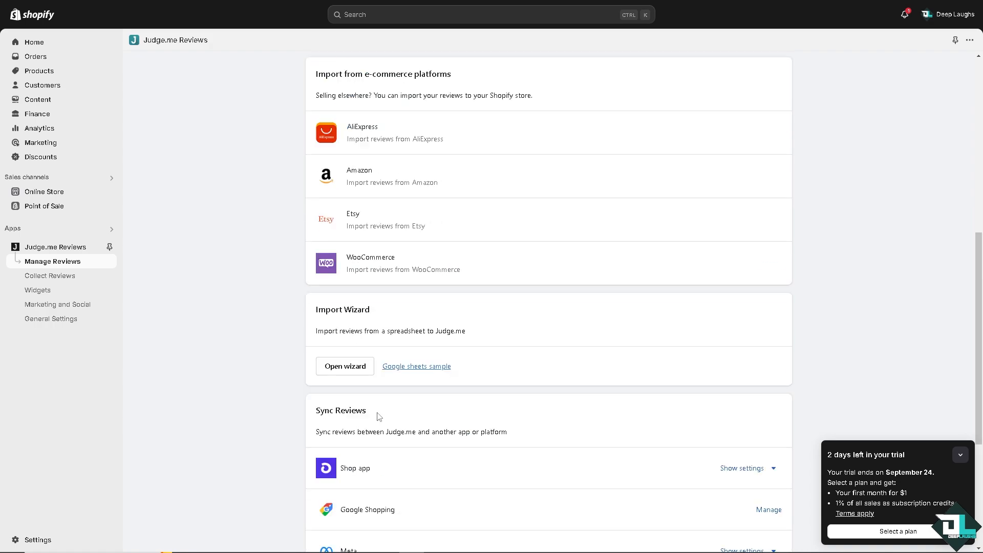
pyautogui.click(346, 367)
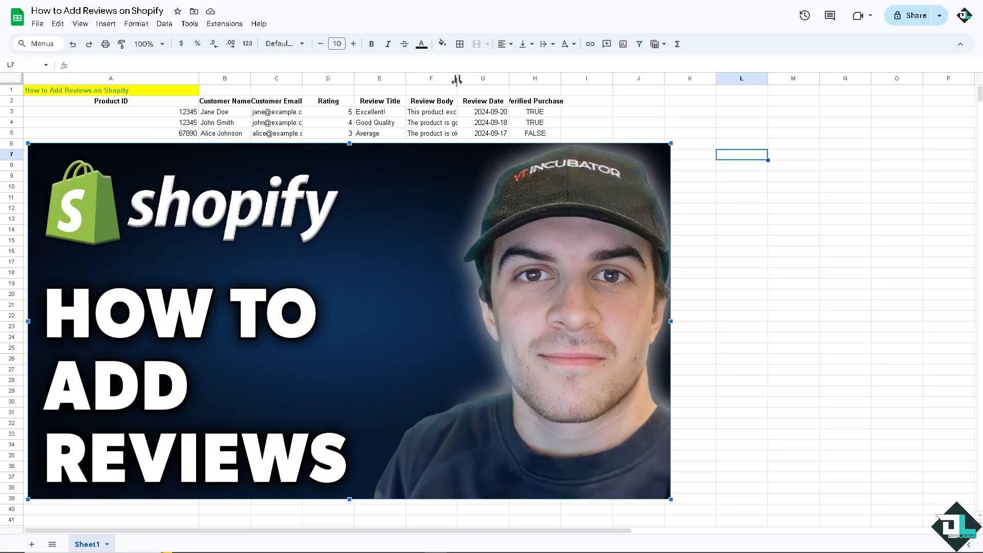
# Switch to the "How to Add Reviews on Shopify" spreadsheet in Google Sheets and download it as Comma Separated Values (.csv).
pyautogui.click(485, 78)
pyautogui.click(622, 103)
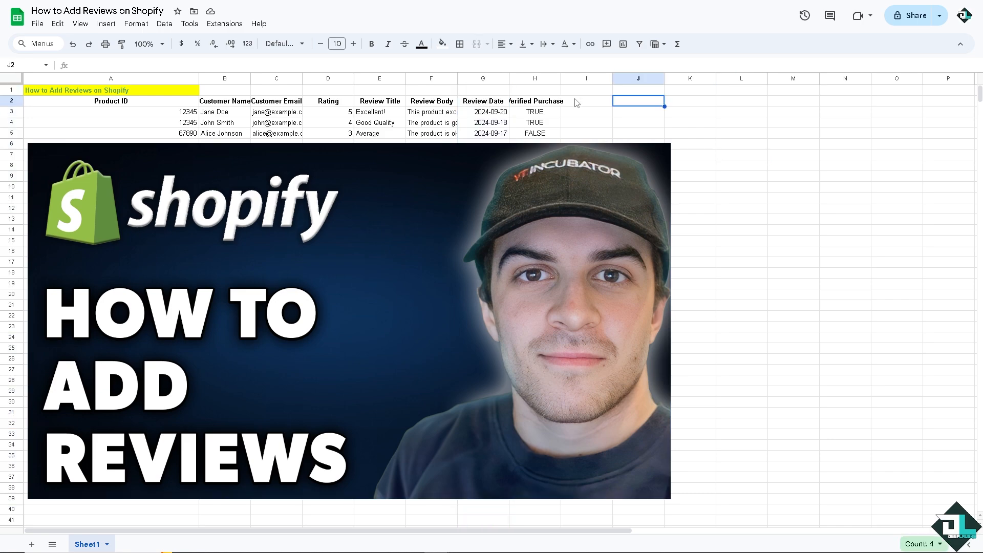
pyautogui.click(40, 24)
pyautogui.moveTo(143, 153)
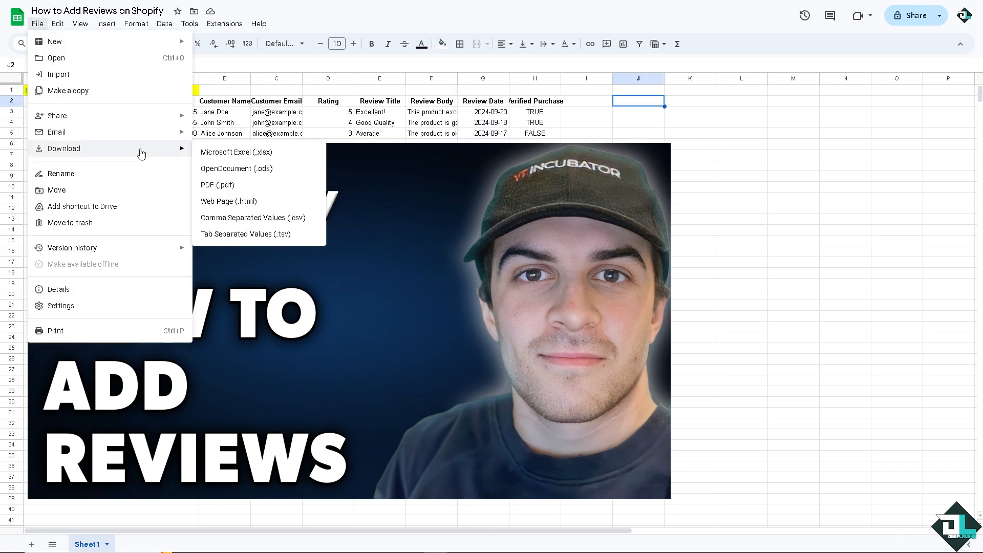
pyautogui.click(238, 219)
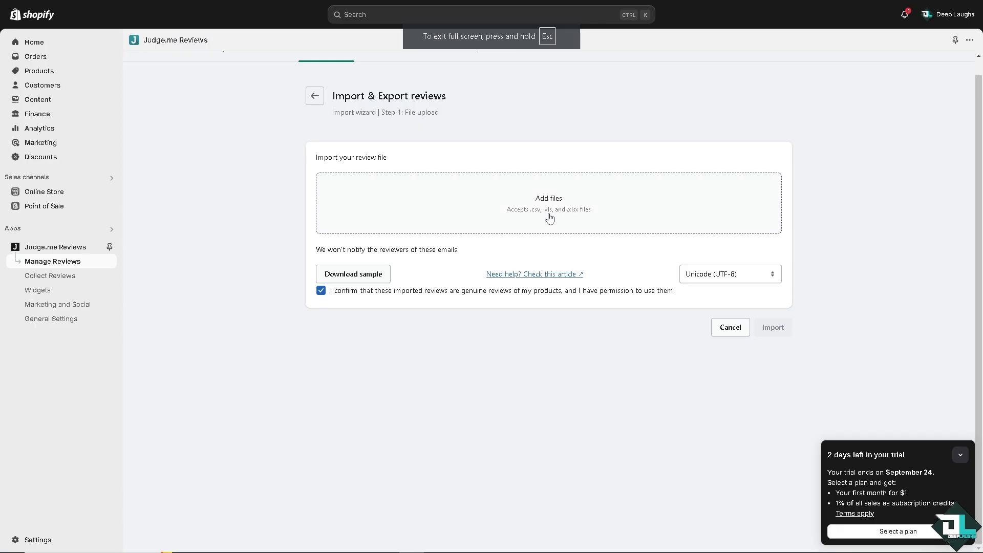
# Upload the "How to Add Reviews on Shopify - Sheet1" CSV in Judge.me's import wizard, continue to column matching and look through the review fields.
pyautogui.click(551, 201)
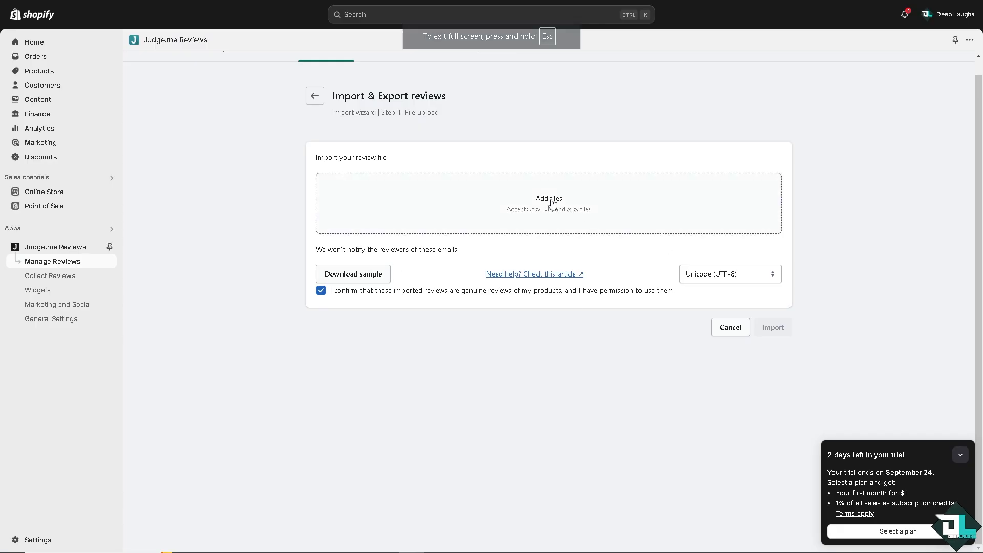
pyautogui.press('Return')
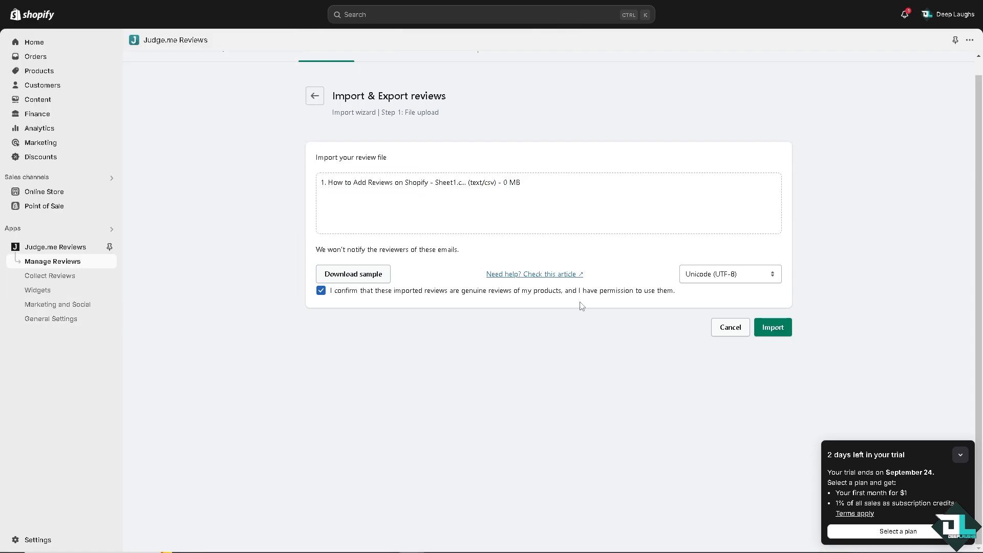
pyautogui.click(784, 330)
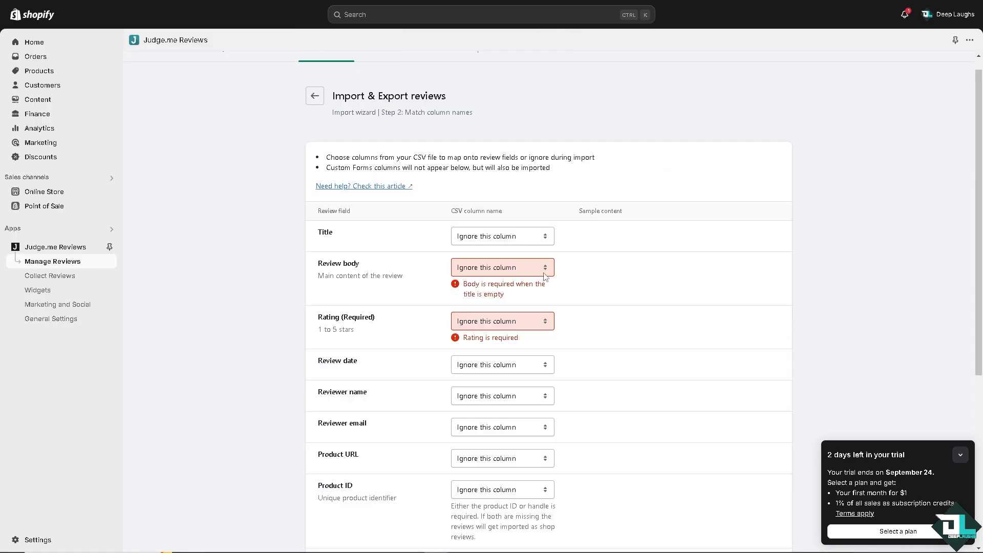
pyautogui.scroll(-4, 603, 259)
pyautogui.scroll(-2, 607, 258)
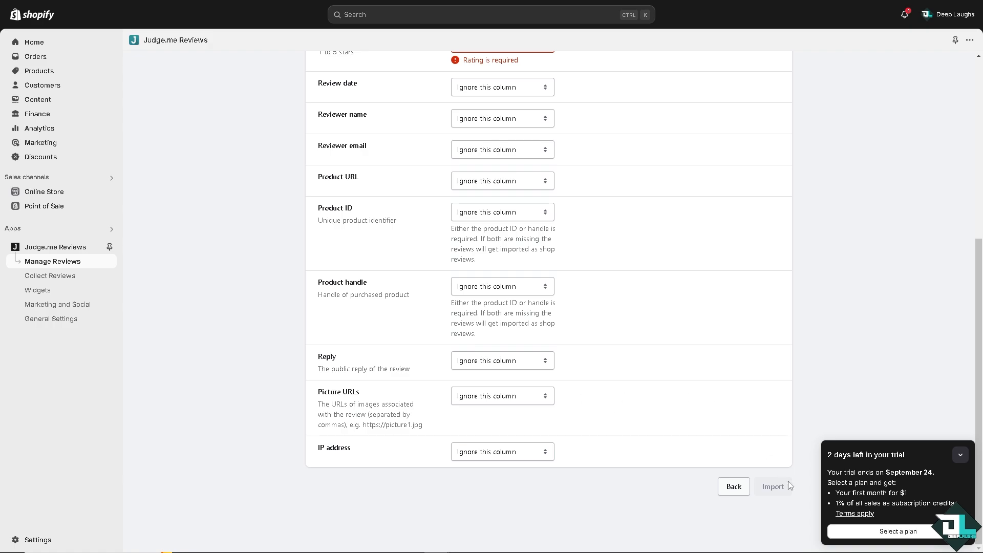
pyautogui.scroll(3, 191, 296)
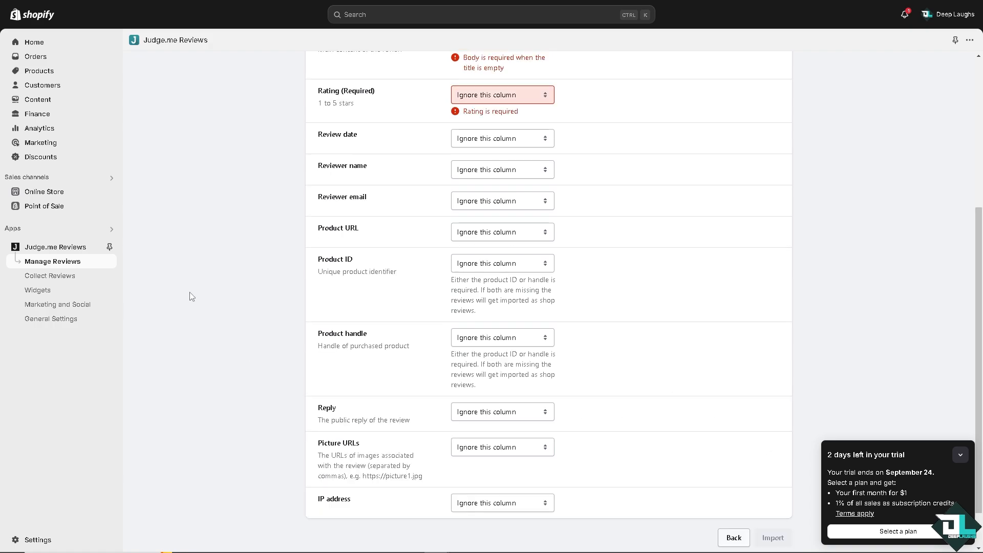
pyautogui.scroll(-3, 464, 346)
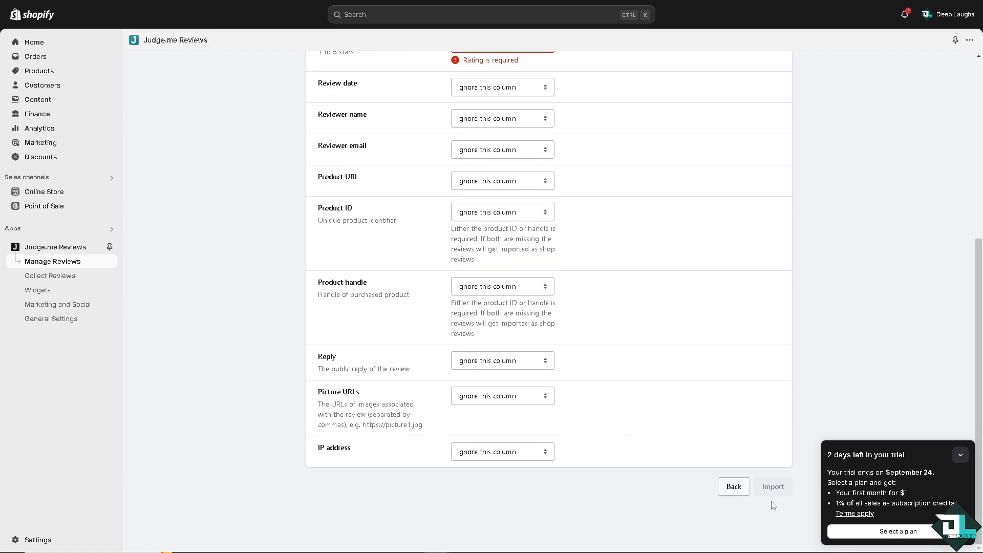